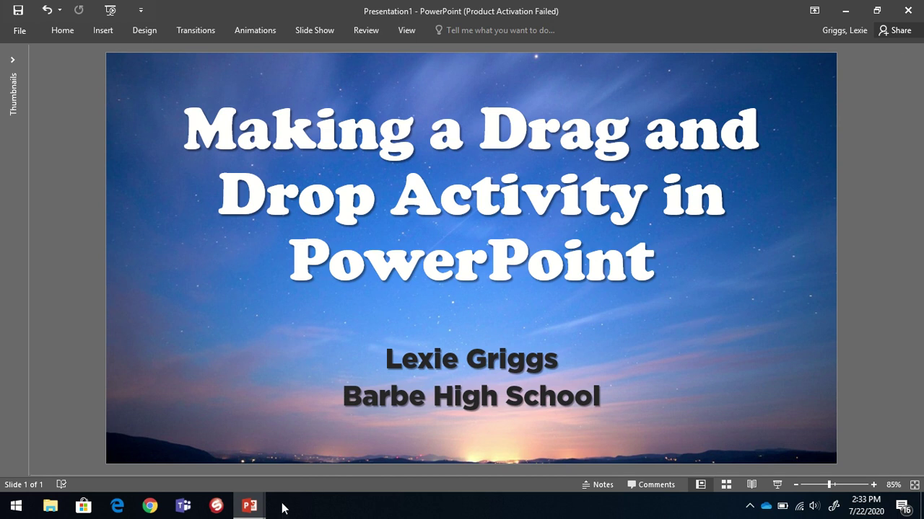
Switch to the sampledraganddrop presentation and examine the title and bullet text on the Instructions slide
{"action": "left_click", "coordinate": [249, 508]}
{"action": "left_click", "coordinate": [360, 441]}
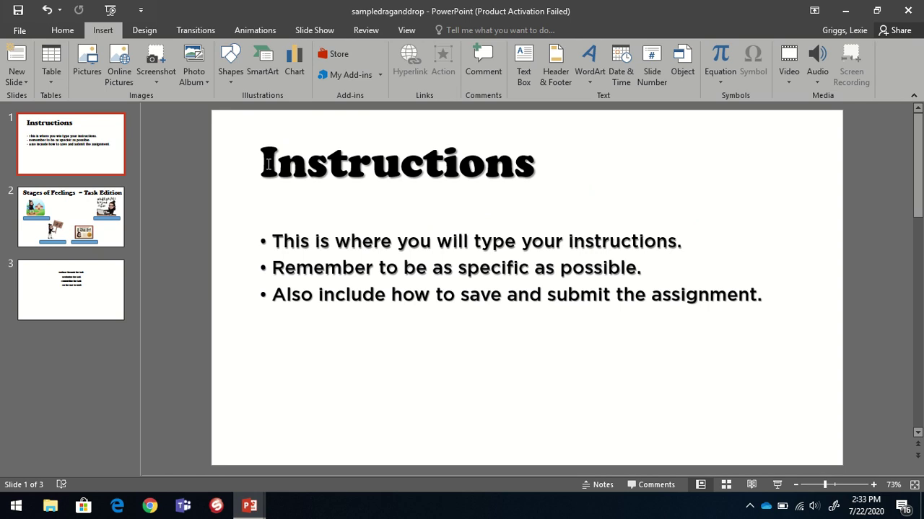
{"action": "left_click", "coordinate": [268, 163]}
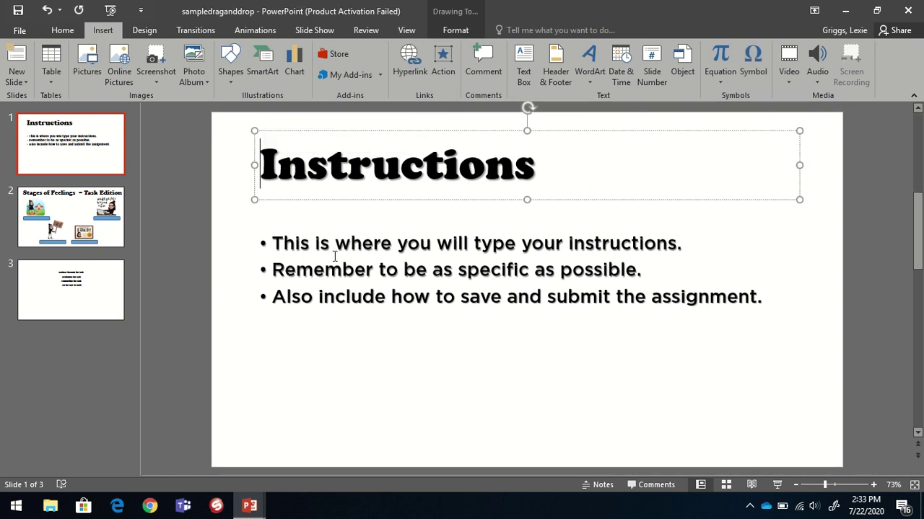
{"action": "left_click", "coordinate": [342, 267]}
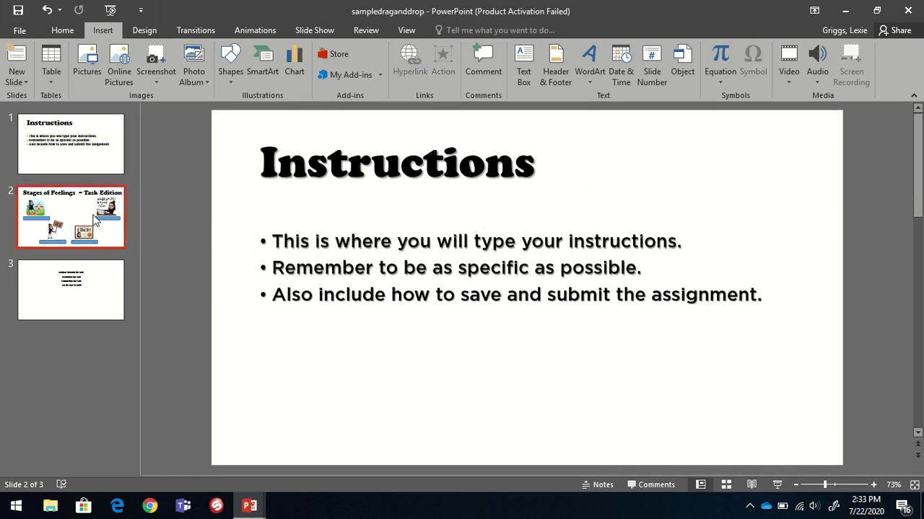
Examine the pictures and blue label boxes on the Stages of Feelings slide and the shapes available for making such boxes
{"action": "left_click", "coordinate": [94, 220]}
{"action": "left_click", "coordinate": [332, 139]}
{"action": "left_click", "coordinate": [323, 192]}
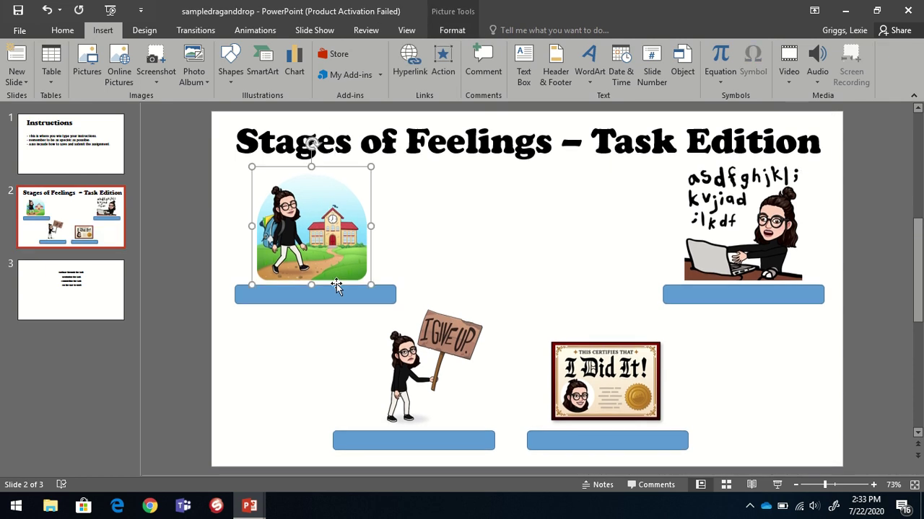
{"action": "left_click", "coordinate": [333, 293]}
{"action": "left_click", "coordinate": [683, 226]}
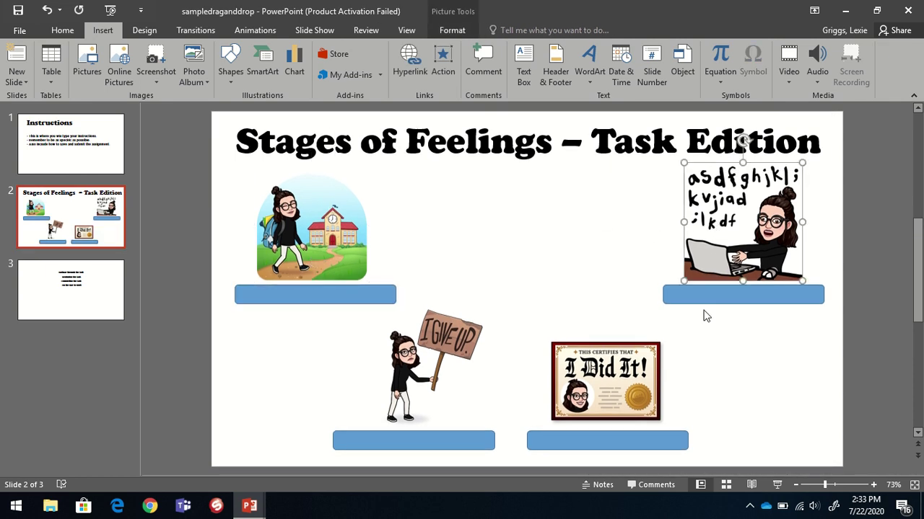
{"action": "left_click", "coordinate": [681, 303]}
{"action": "left_click", "coordinate": [619, 387]}
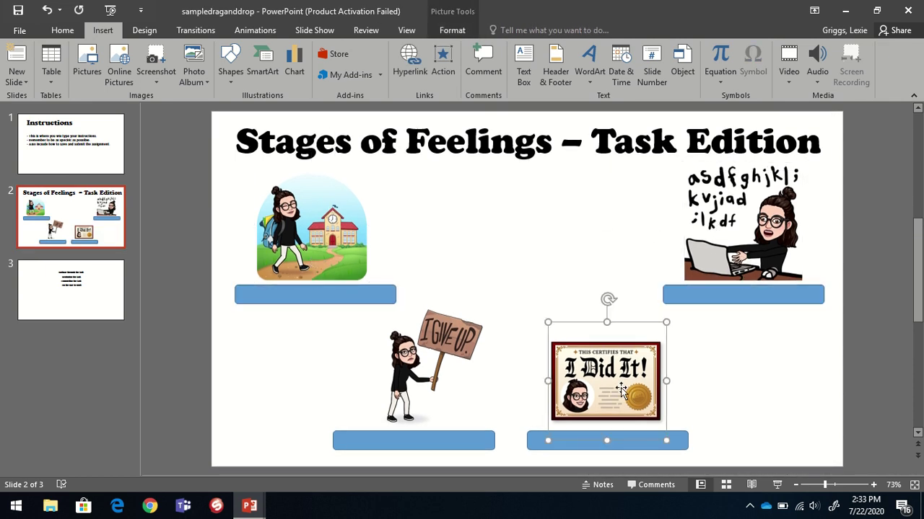
{"action": "left_click", "coordinate": [424, 368]}
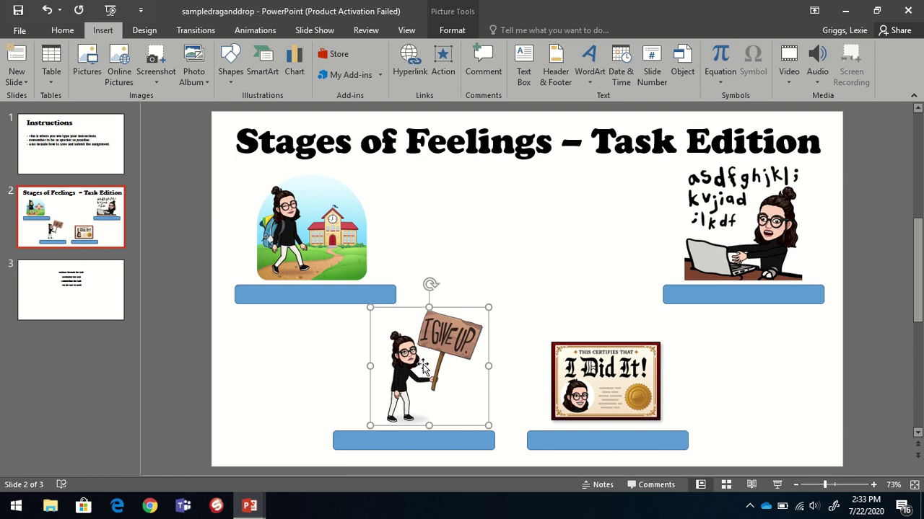
{"action": "left_click", "coordinate": [282, 248]}
{"action": "left_click", "coordinate": [300, 296]}
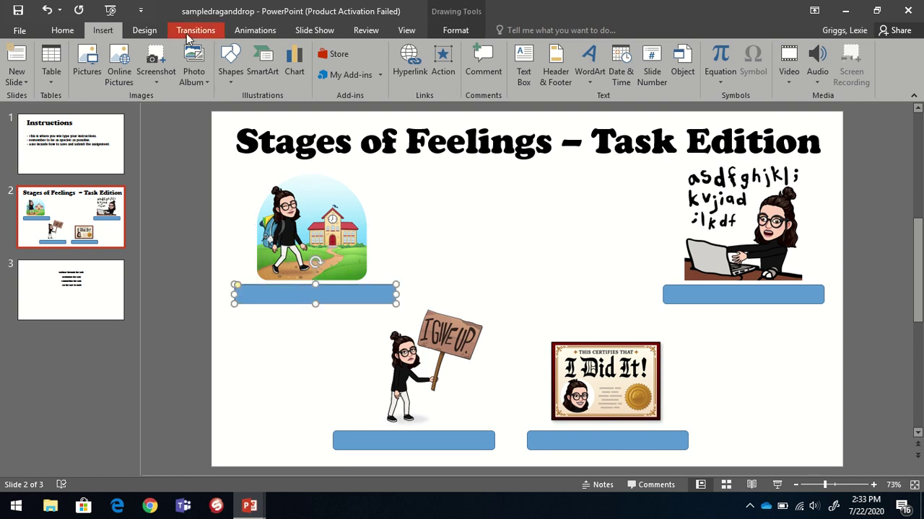
{"action": "left_click", "coordinate": [231, 72]}
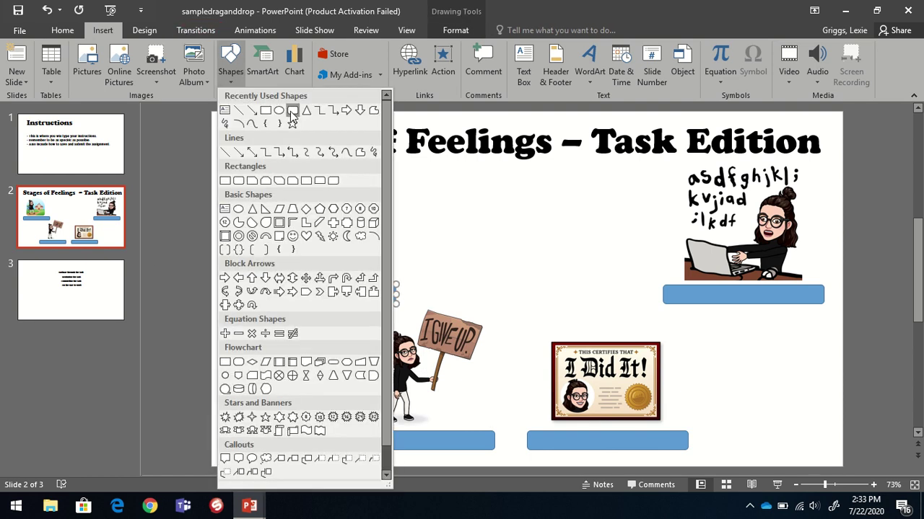
{"action": "left_click", "coordinate": [514, 216]}
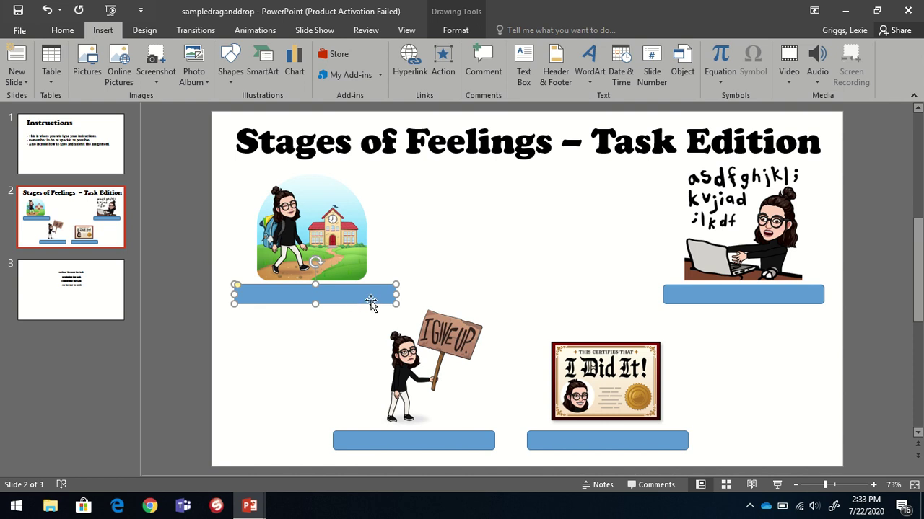
Examine the answer text boxes on slide 3
{"action": "left_click", "coordinate": [124, 300]}
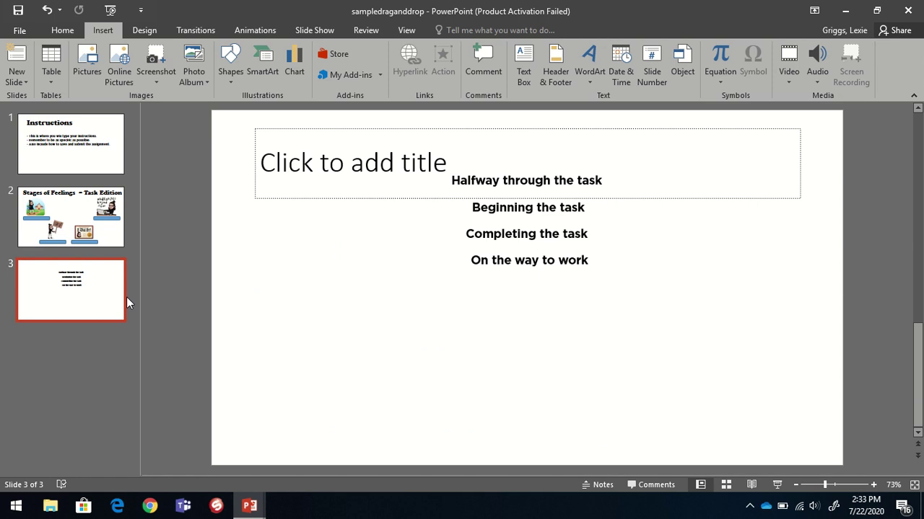
{"action": "left_click", "coordinate": [550, 175]}
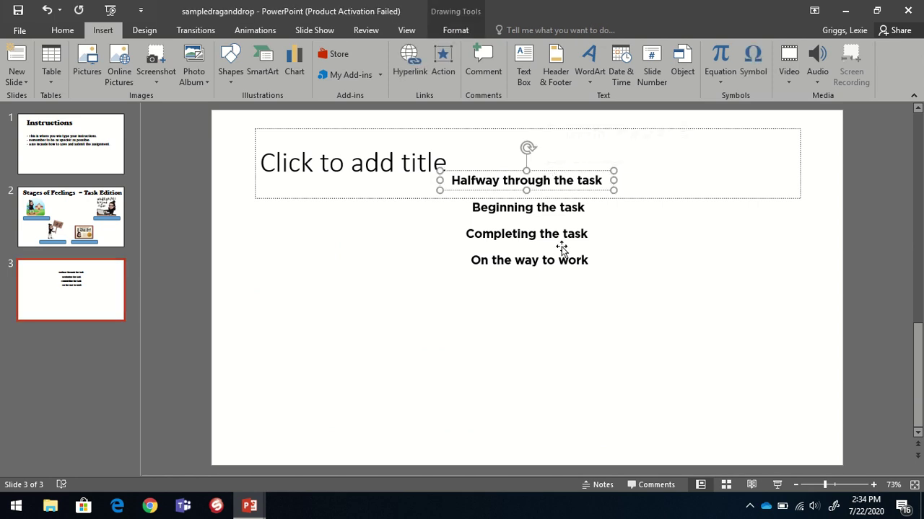
Draw a 13.33" by 7.5" rectangle covering the entire Instructions slide
{"action": "left_click", "coordinate": [36, 131]}
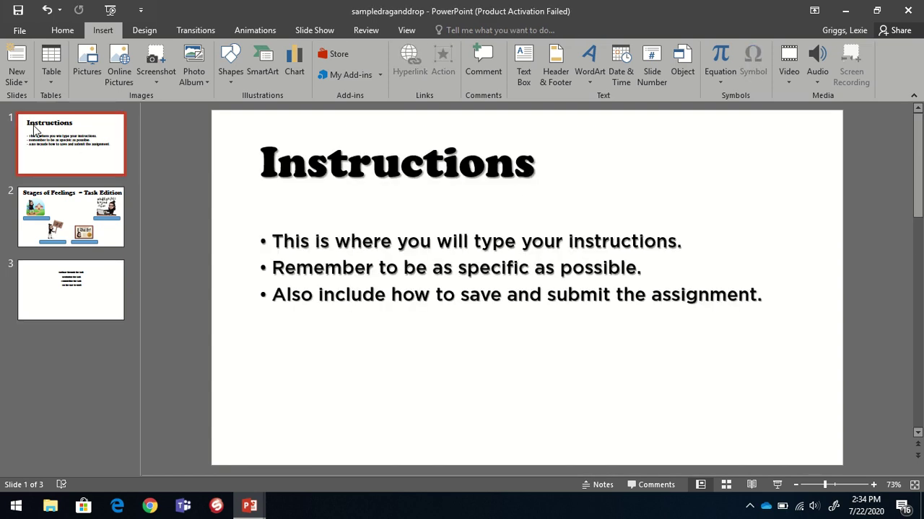
{"action": "left_click", "coordinate": [359, 140]}
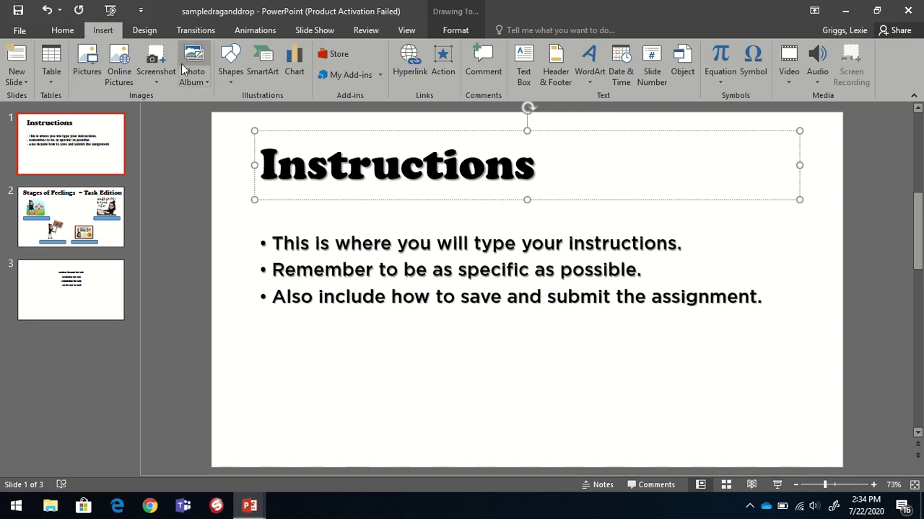
{"action": "left_click", "coordinate": [236, 88]}
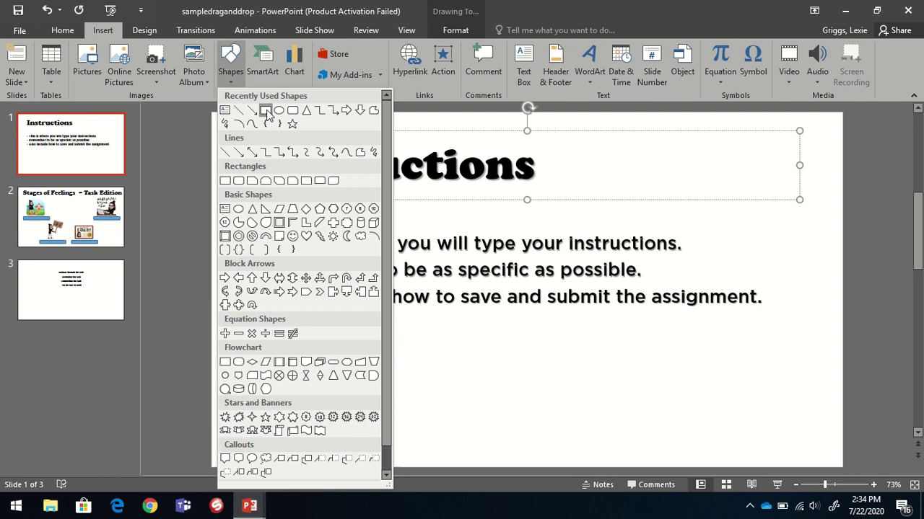
{"action": "left_click", "coordinate": [265, 110]}
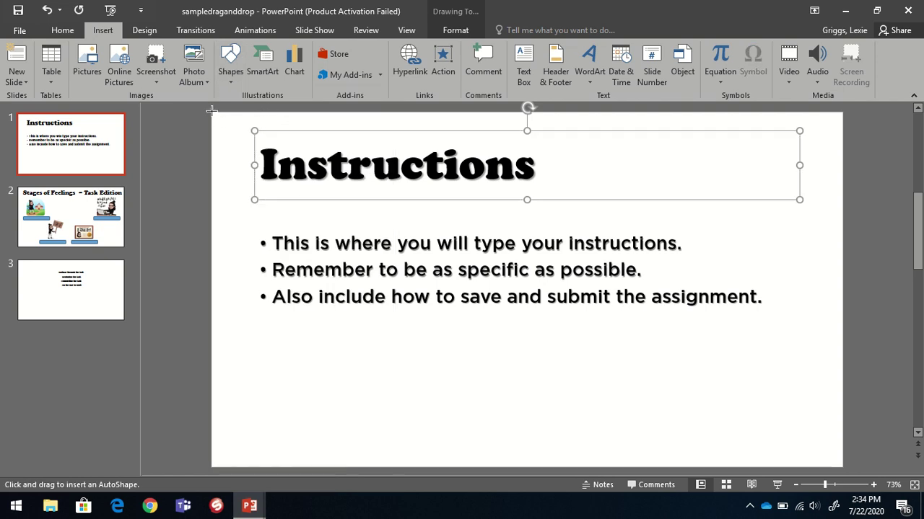
{"action": "left_click_drag", "start_coordinate": [212, 112], "coordinate": [840, 467]}
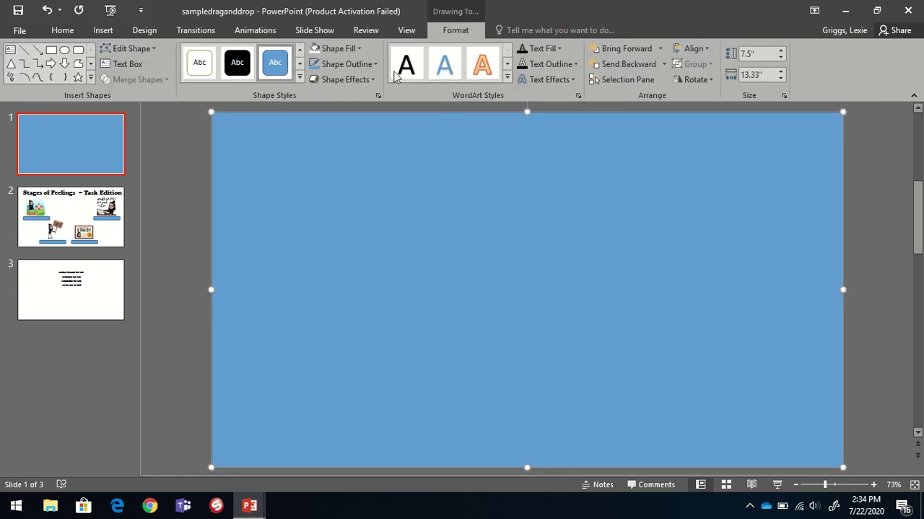
Fill the rectangle with a lined-paper picture from an online search for "notebook paper" and send it to the back
{"action": "right_click", "coordinate": [585, 255]}
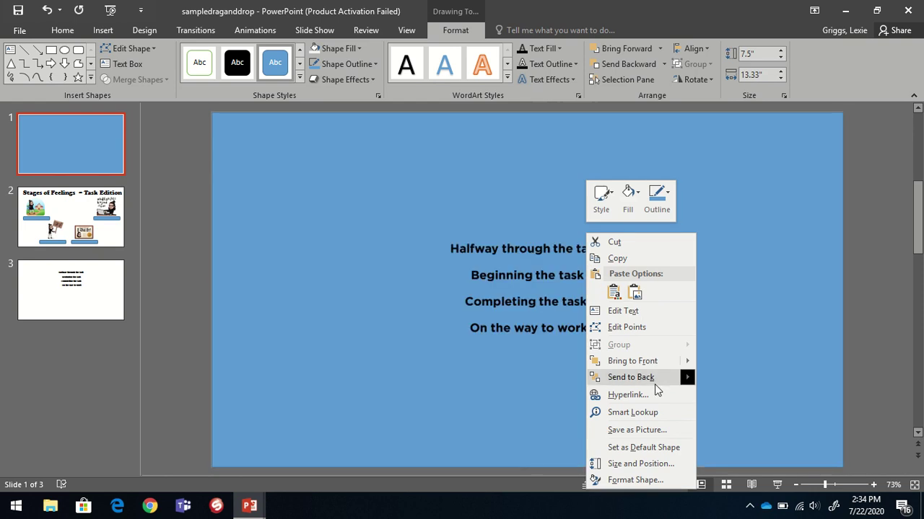
{"action": "left_click", "coordinate": [635, 480]}
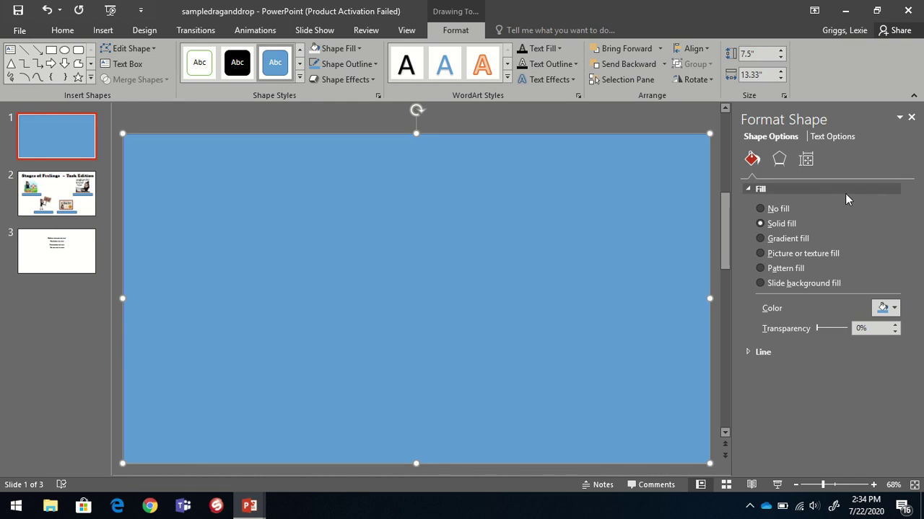
{"action": "left_click", "coordinate": [785, 254]}
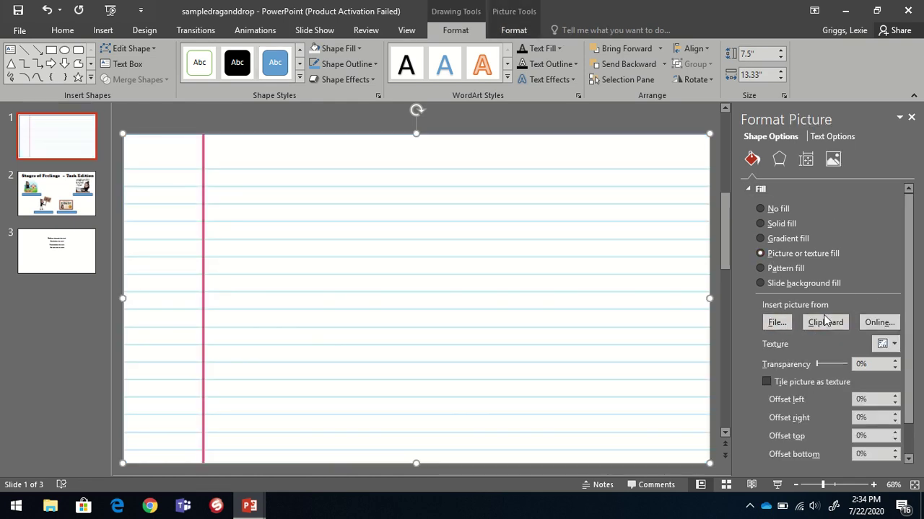
{"action": "left_click", "coordinate": [887, 324]}
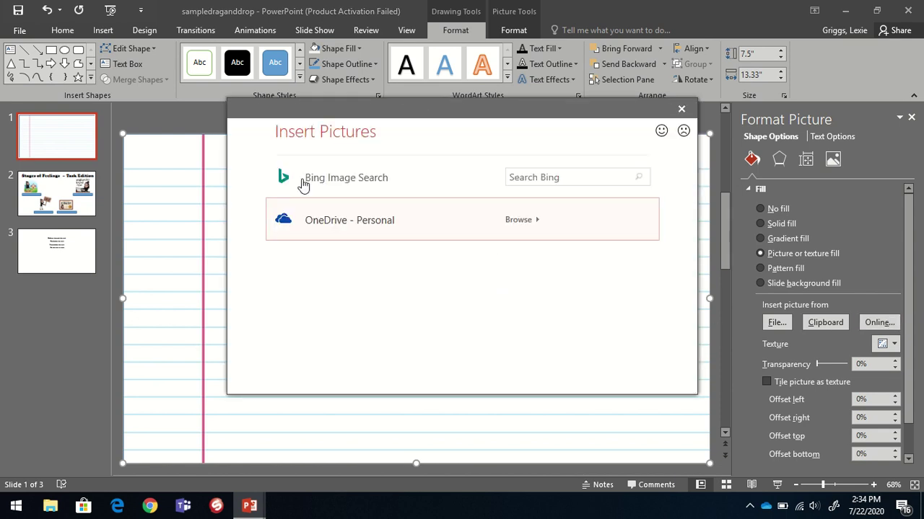
{"action": "left_click", "coordinate": [547, 179]}
{"action": "type", "text": "notebook paper"}
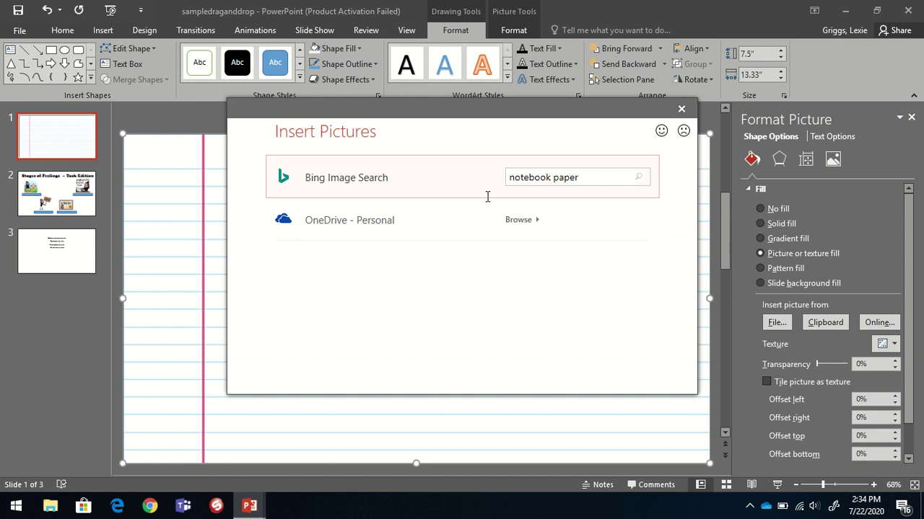
{"action": "key", "text": "Return"}
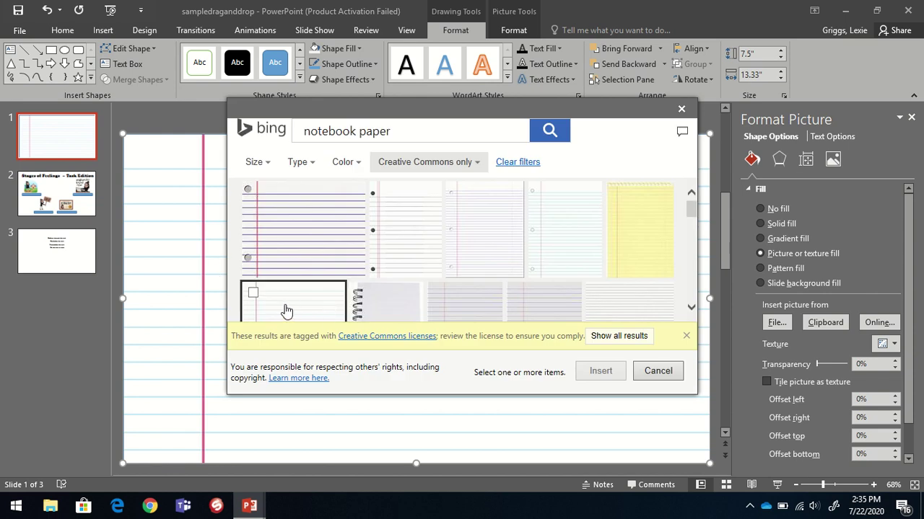
{"action": "left_click", "coordinate": [288, 310]}
{"action": "left_click", "coordinate": [598, 371]}
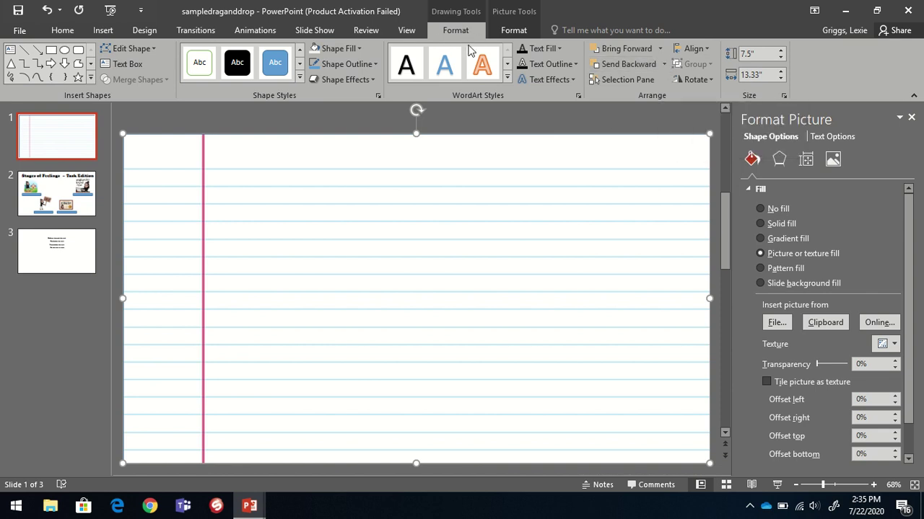
{"action": "left_click", "coordinate": [663, 66]}
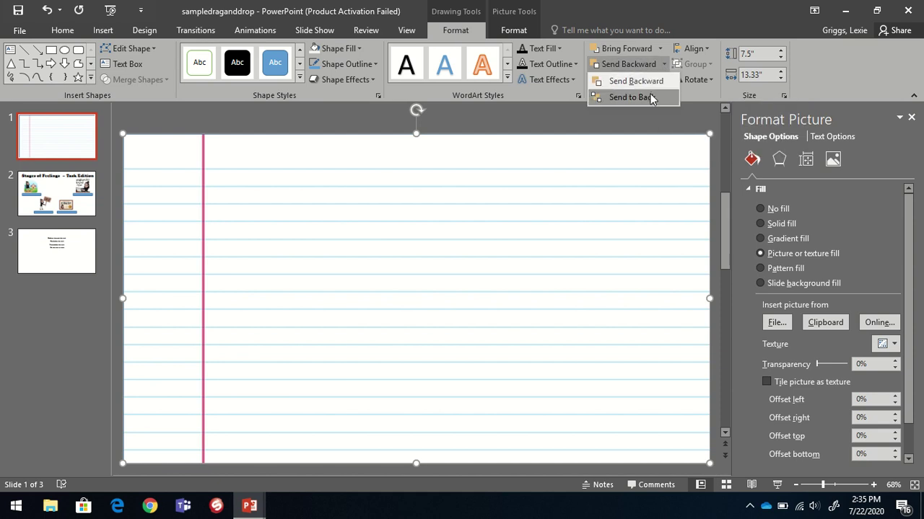
{"action": "left_click", "coordinate": [632, 97]}
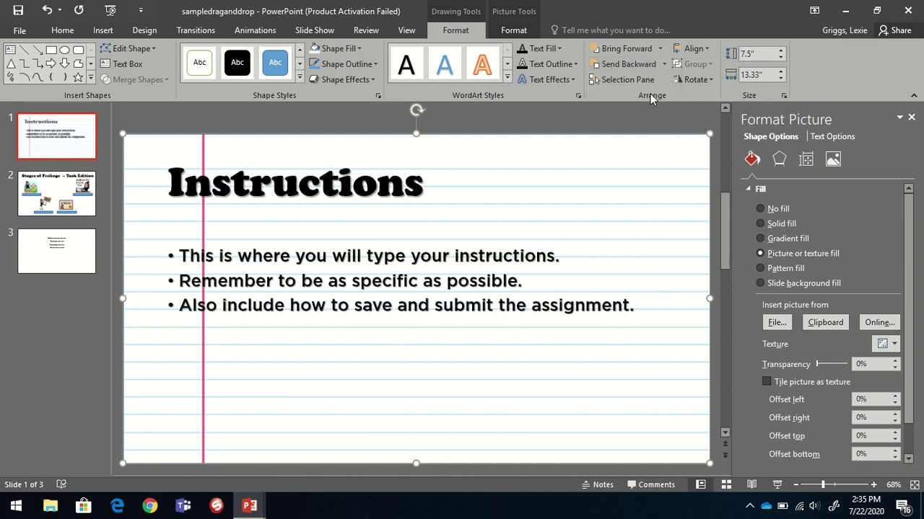
Narrow the title and bullet text boxes together to 10.49" wide so both start just beside the pink margin line, and close the formatting pane
{"action": "left_click", "coordinate": [356, 198]}
{"action": "left_click", "coordinate": [387, 268], "text": "shift"}
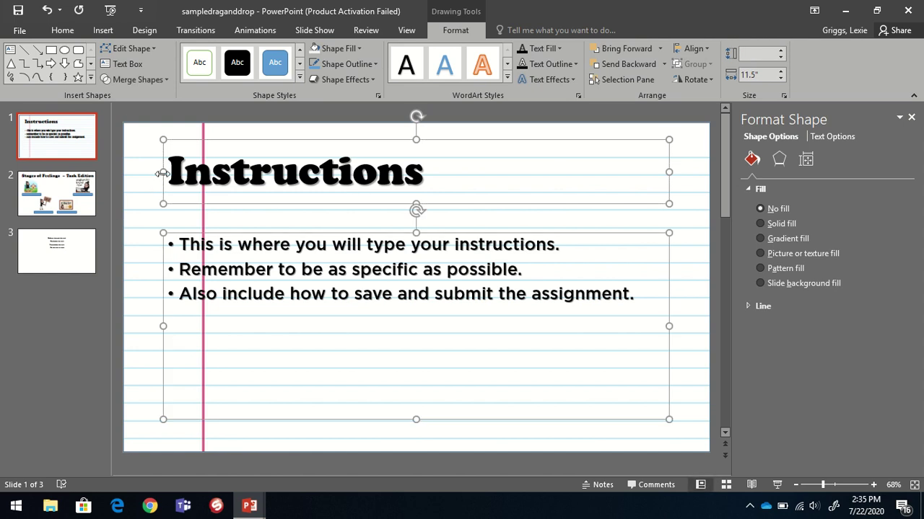
{"action": "left_click_drag", "start_coordinate": [160, 173], "coordinate": [205, 173]}
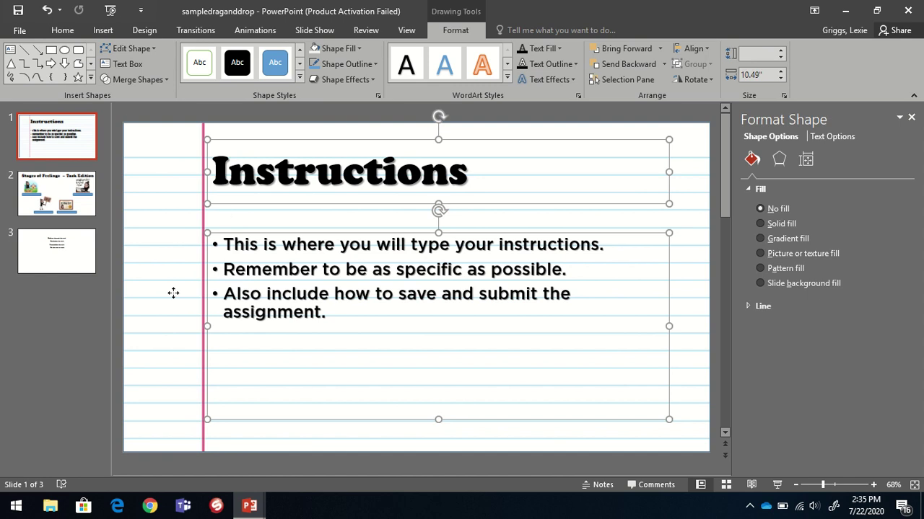
{"action": "left_click", "coordinate": [173, 295]}
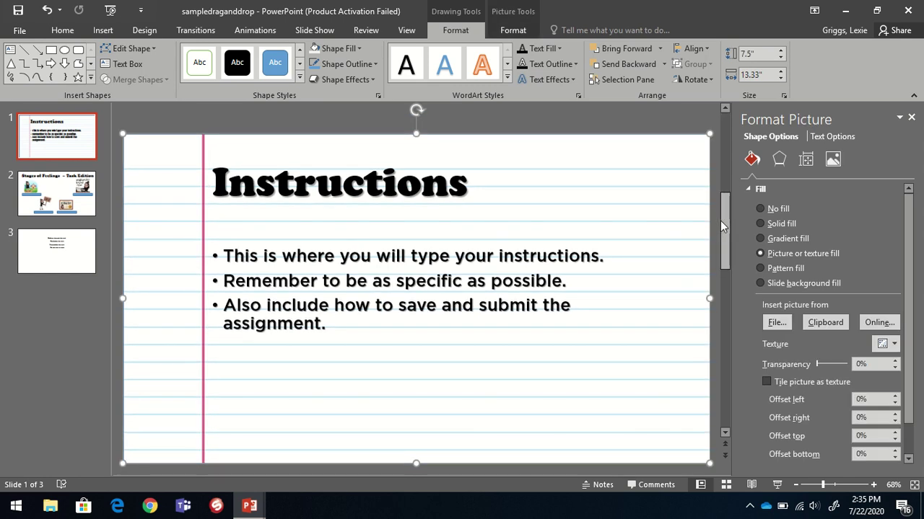
{"action": "left_click", "coordinate": [911, 117]}
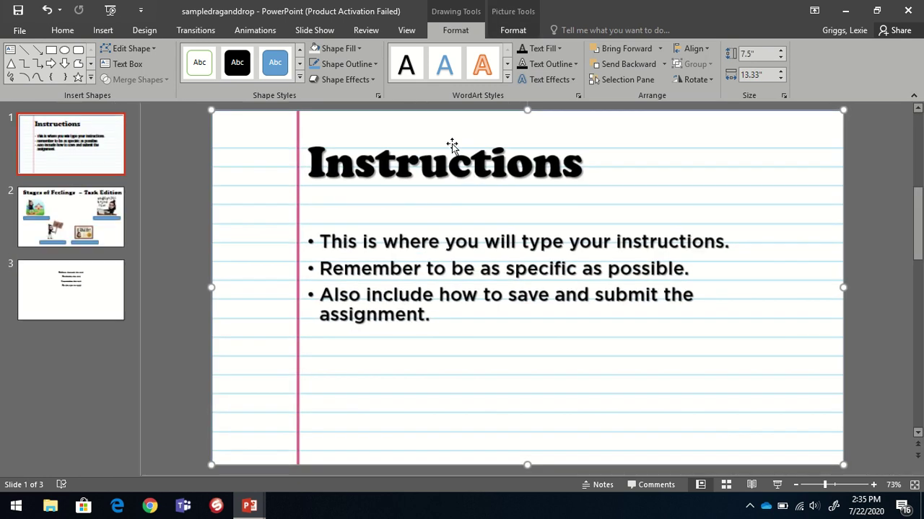
{"action": "left_click", "coordinate": [605, 178]}
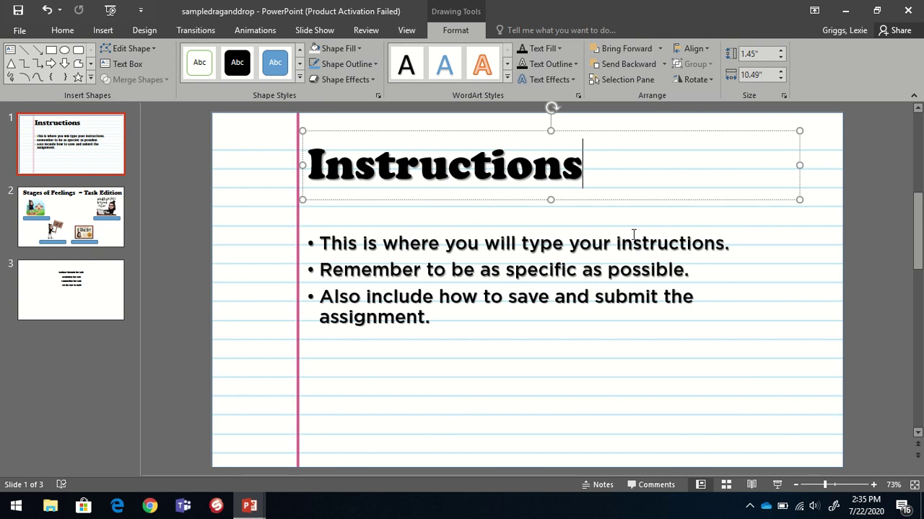
{"action": "left_click", "coordinate": [666, 241]}
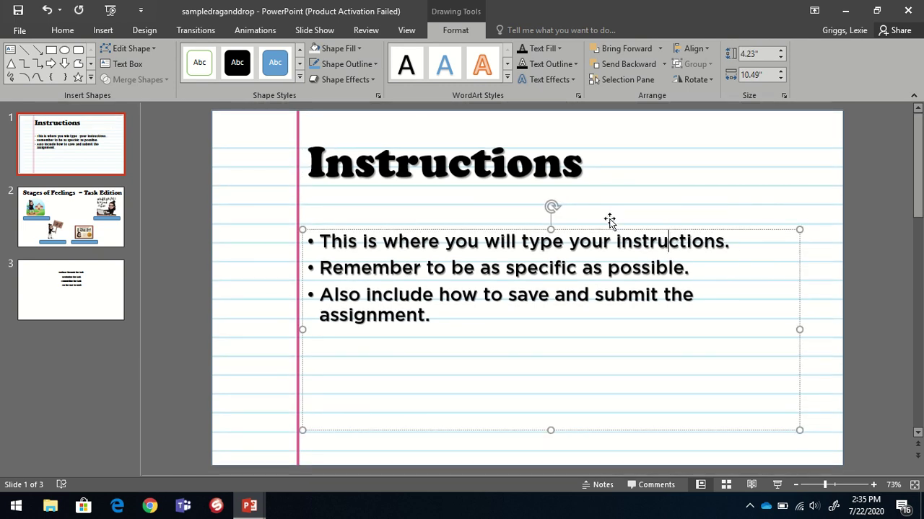
Save all objects on the Instructions slide together as a PNG picture named instructionsbg.png, over the existing file
{"action": "left_click", "coordinate": [258, 193]}
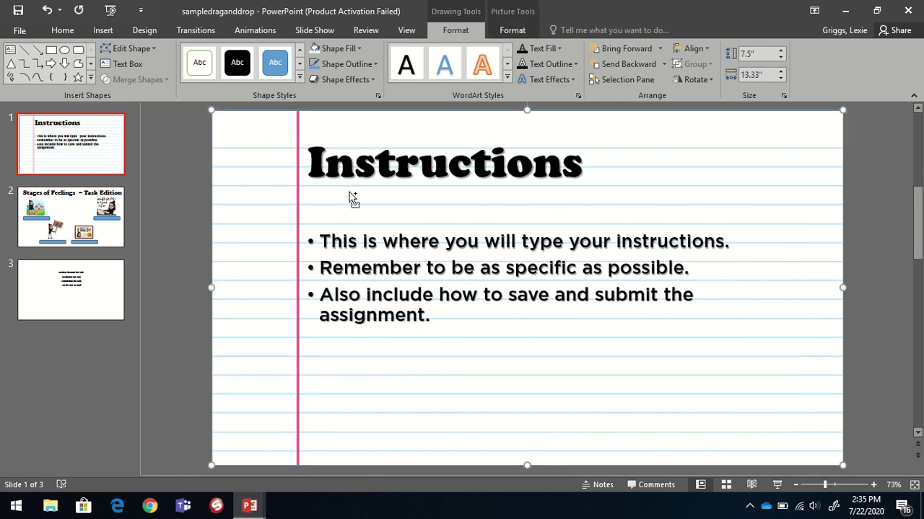
{"action": "key", "text": "ctrl+a"}
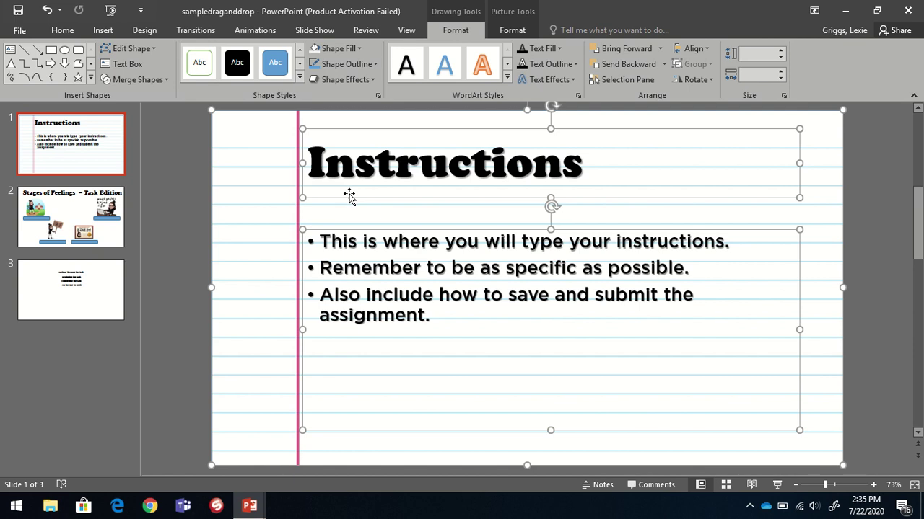
{"action": "right_click", "coordinate": [236, 219]}
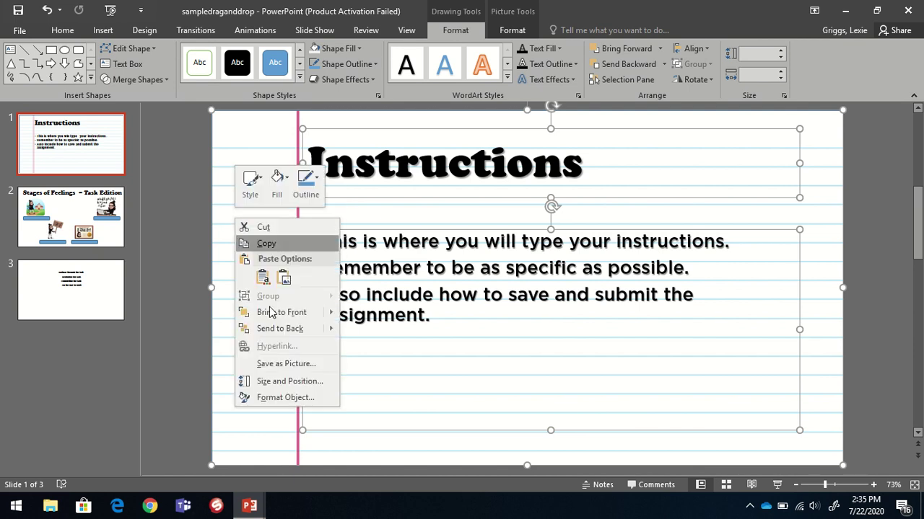
{"action": "left_click", "coordinate": [292, 366]}
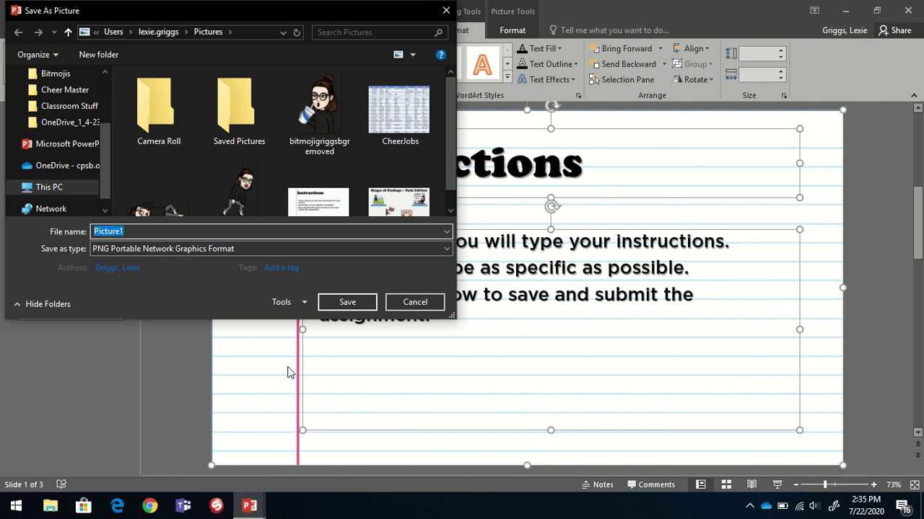
{"action": "type", "text": "in"}
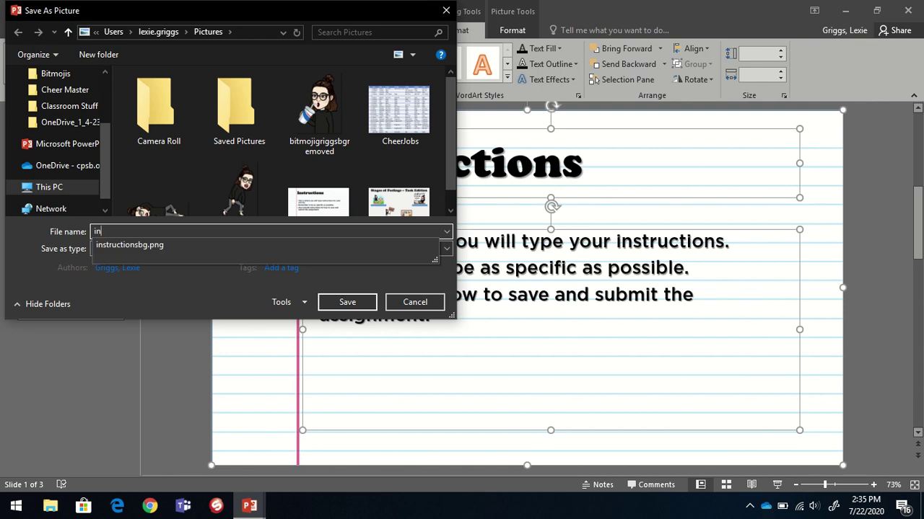
{"action": "left_click", "coordinate": [339, 301]}
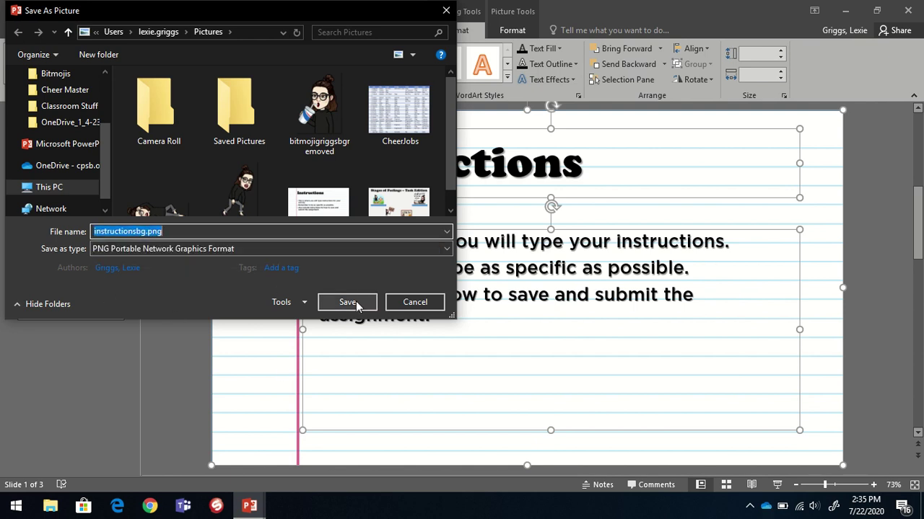
{"action": "left_click", "coordinate": [507, 254]}
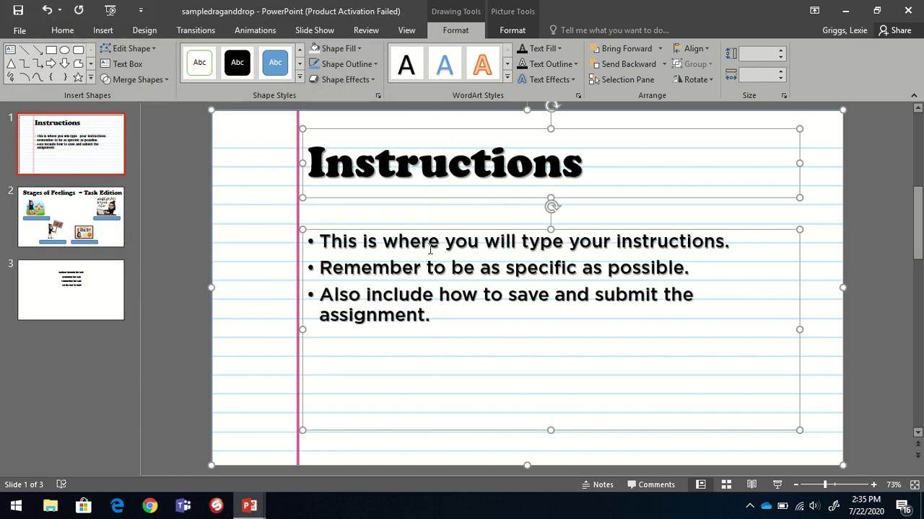
Insert a new slide directly after the Instructions slide and give it the Blank layout
{"action": "left_click", "coordinate": [74, 148]}
{"action": "right_click", "coordinate": [74, 148]}
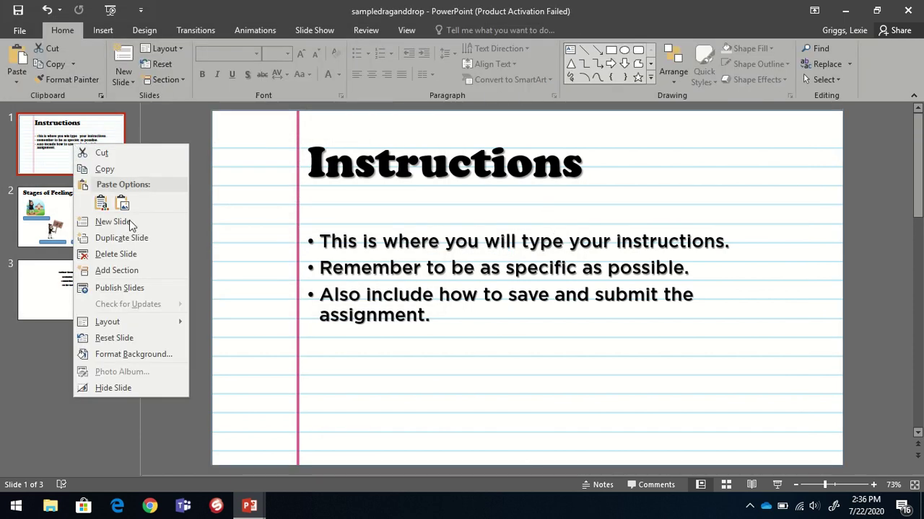
{"action": "left_click", "coordinate": [134, 224]}
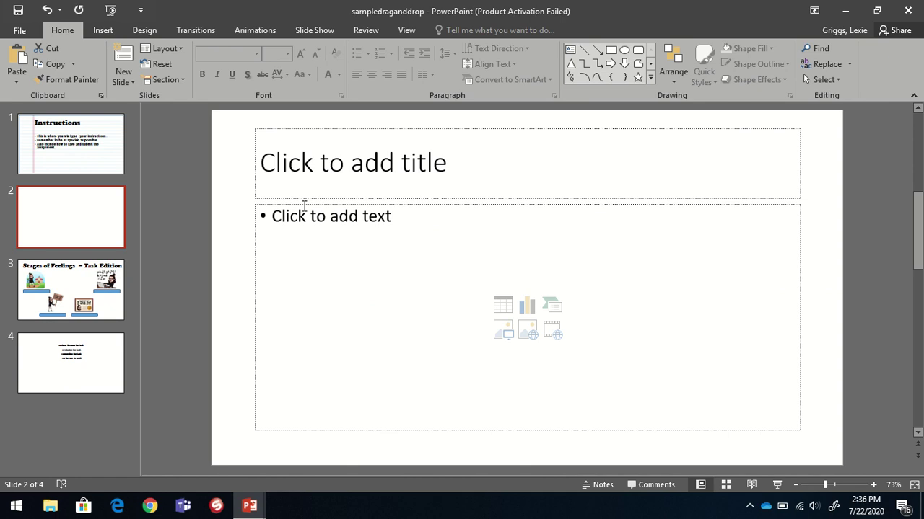
{"action": "left_click", "coordinate": [180, 49]}
{"action": "left_click", "coordinate": [181, 222]}
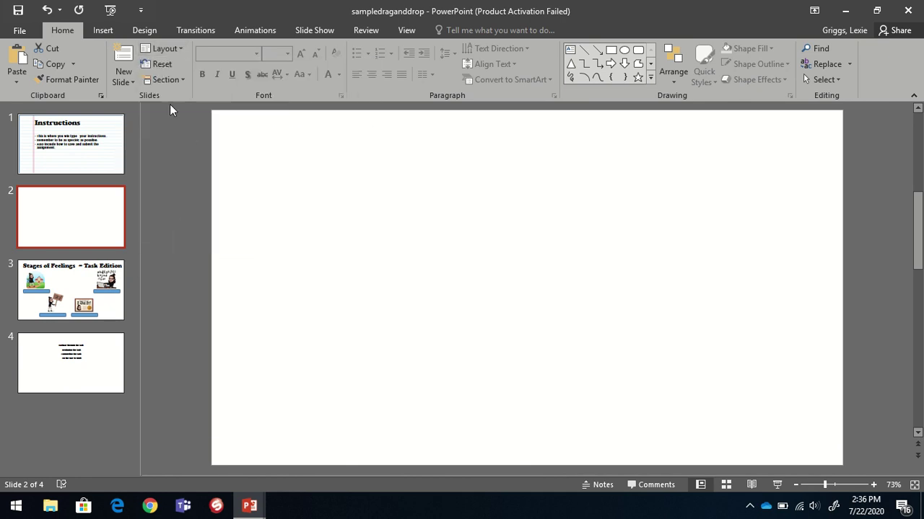
Set the blank slide 2's background to a picture fill using the instructionsbg file from the Pictures folder
{"action": "left_click", "coordinate": [146, 30]}
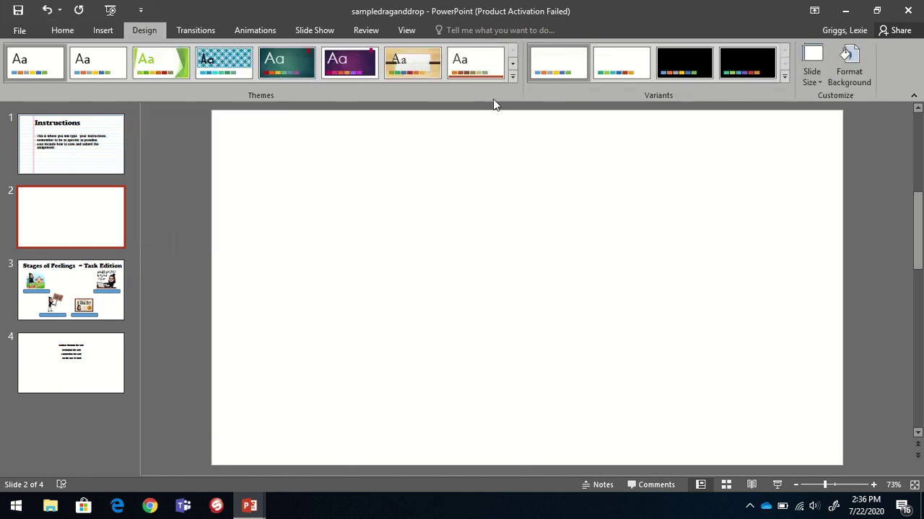
{"action": "left_click", "coordinate": [852, 84]}
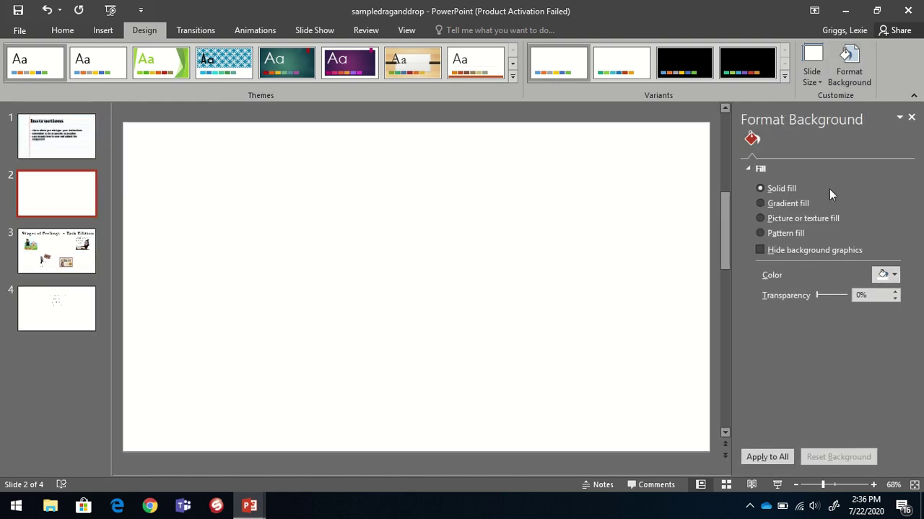
{"action": "left_click", "coordinate": [760, 218]}
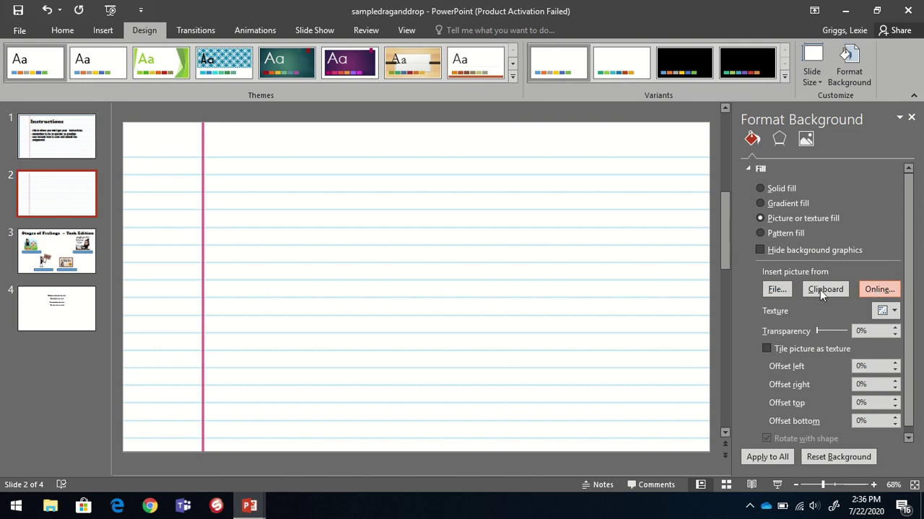
{"action": "left_click", "coordinate": [777, 289]}
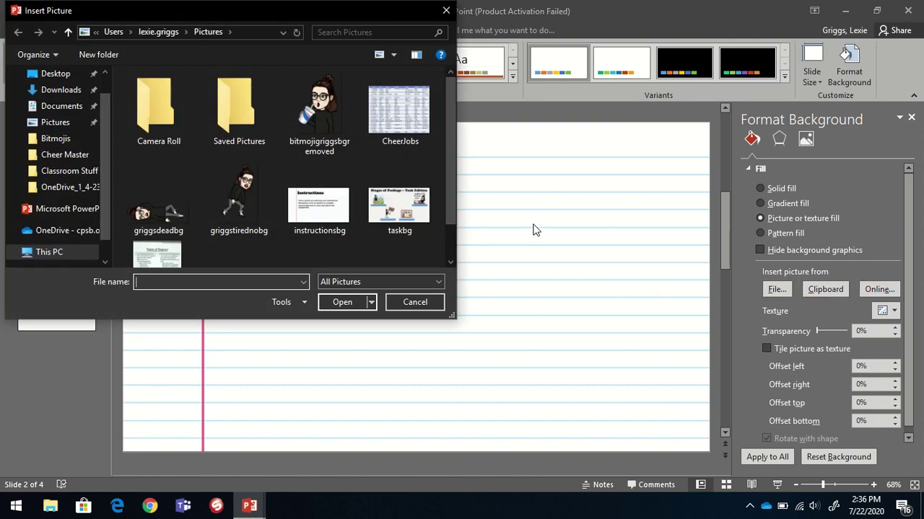
{"action": "left_click", "coordinate": [326, 201]}
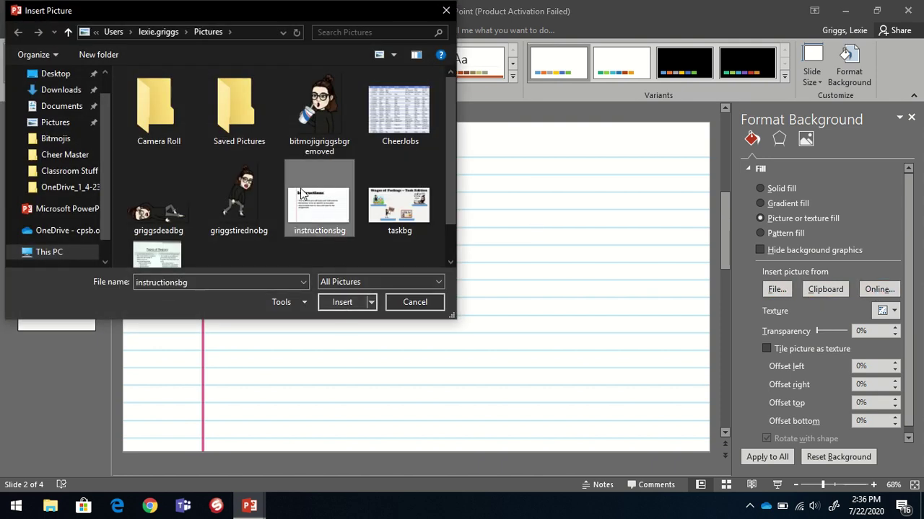
{"action": "left_click", "coordinate": [333, 306]}
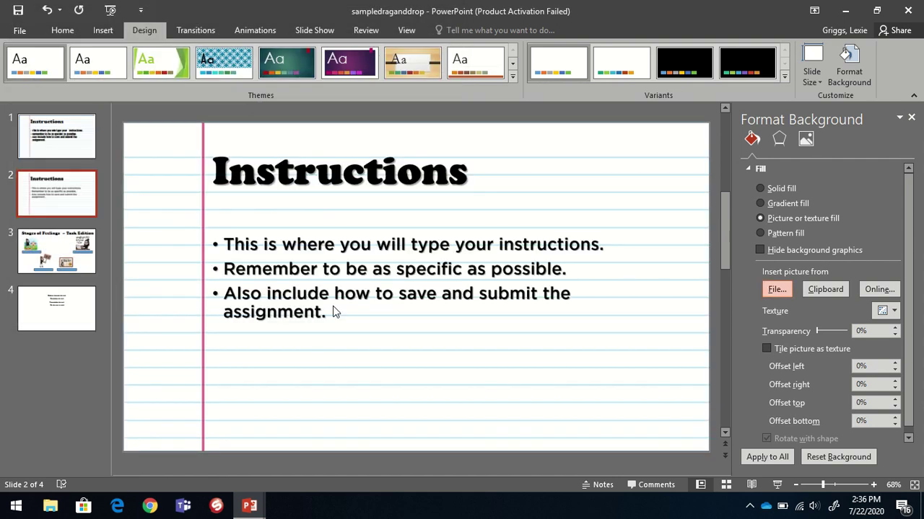
Test whether the instruction text on slide 2 can be selected, and compare the slide with slide 1
{"action": "left_click_drag", "start_coordinate": [302, 164], "coordinate": [572, 358]}
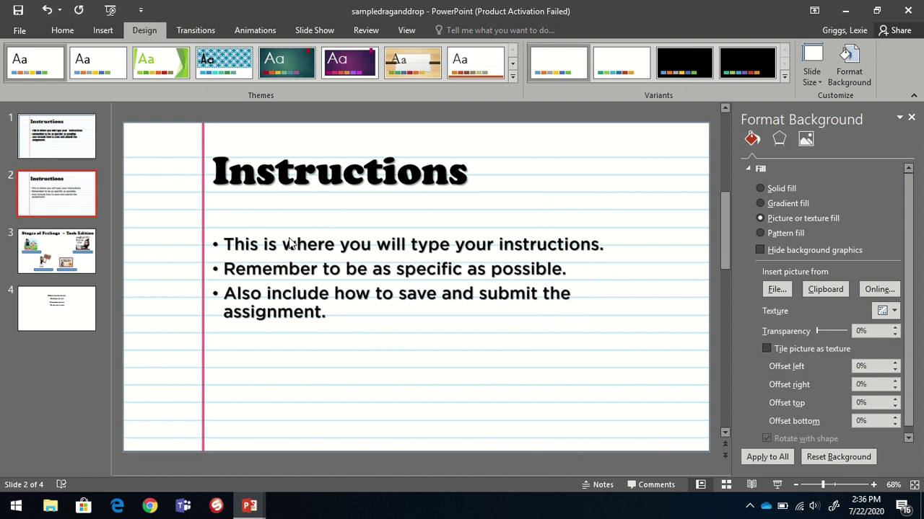
{"action": "left_click_drag", "start_coordinate": [393, 180], "coordinate": [678, 400]}
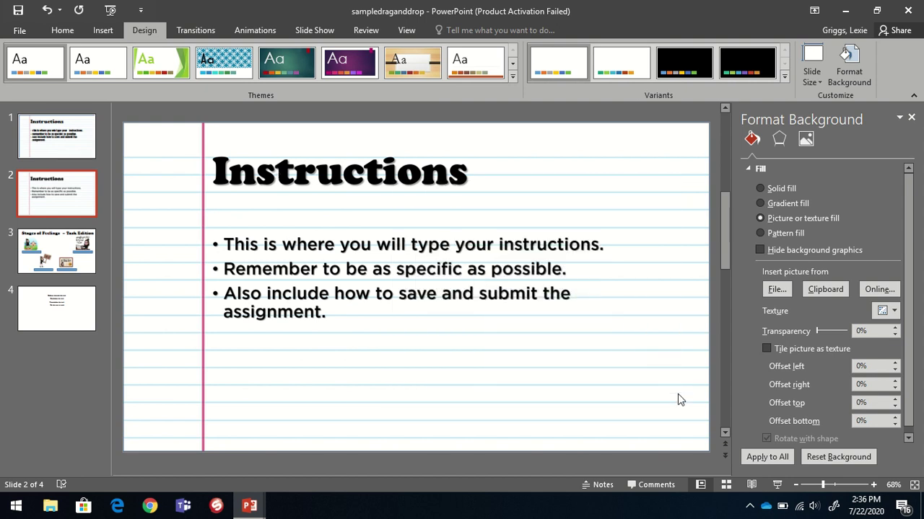
{"action": "left_click", "coordinate": [65, 131]}
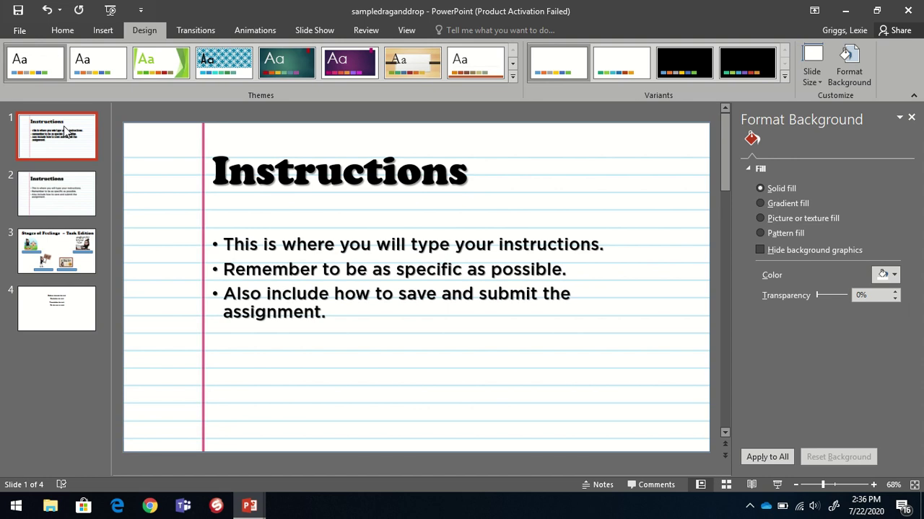
{"action": "left_click", "coordinate": [69, 205]}
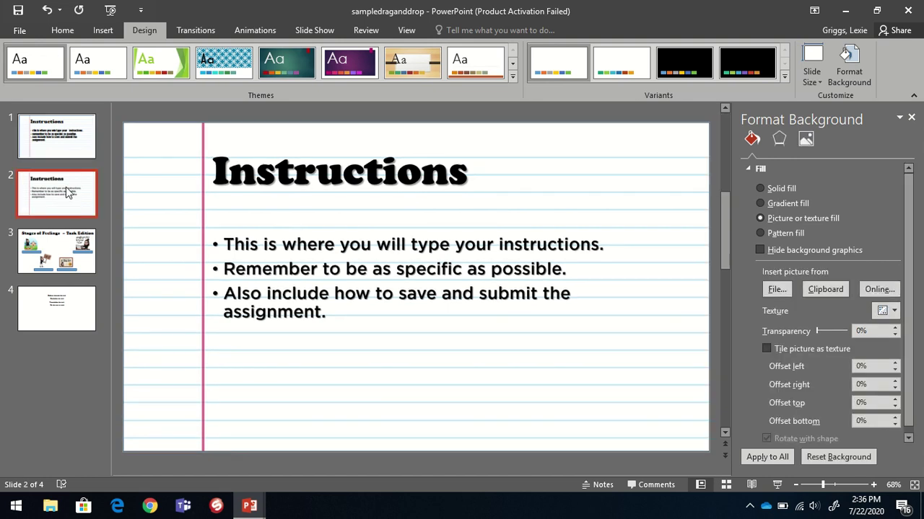
Go to slide 3, close the background formatting pane, and check whether the school picture and title text can be selected
{"action": "left_click", "coordinate": [72, 256]}
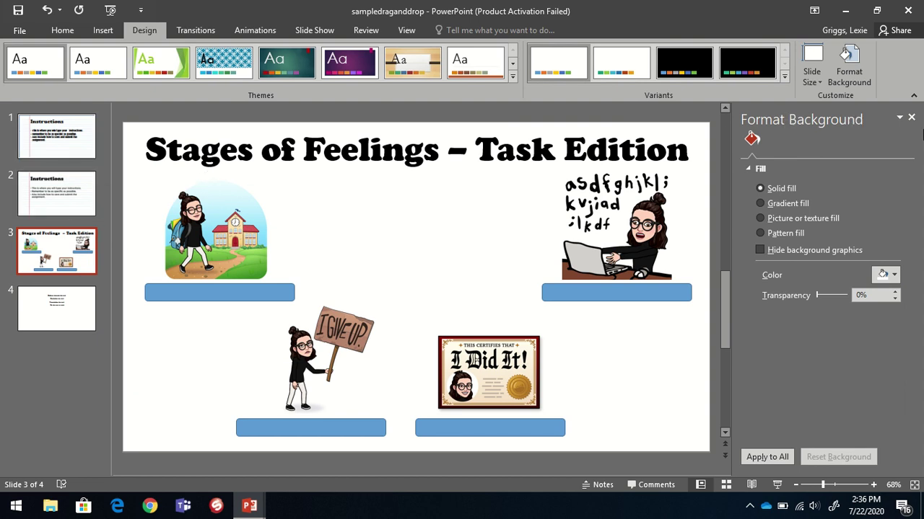
{"action": "left_click", "coordinate": [912, 117]}
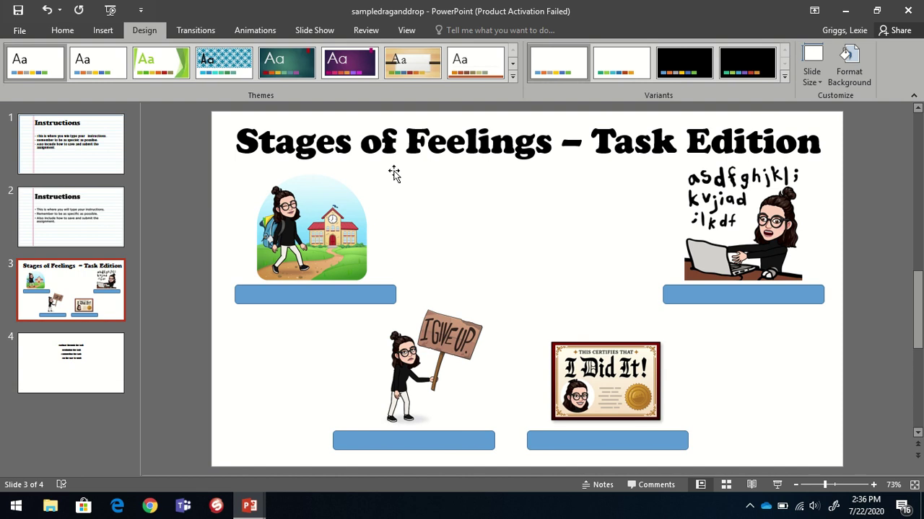
{"action": "left_click", "coordinate": [254, 174]}
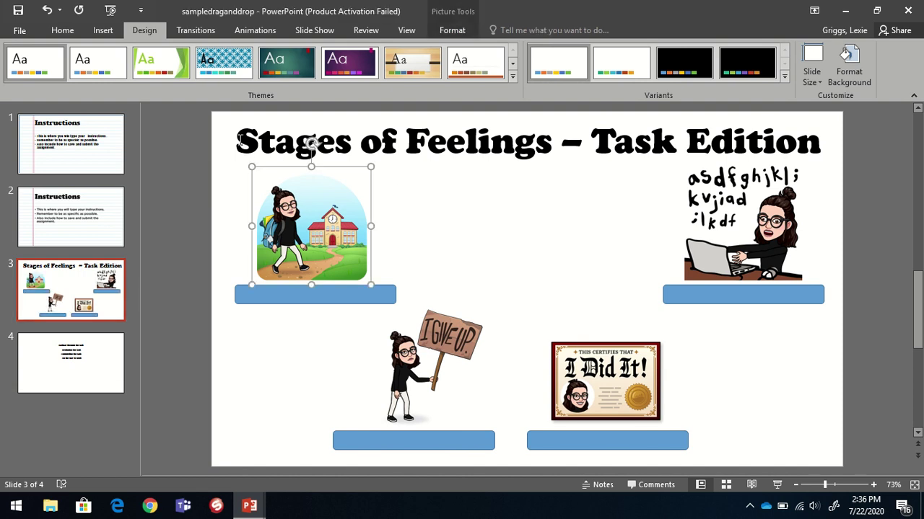
{"action": "left_click", "coordinate": [239, 141]}
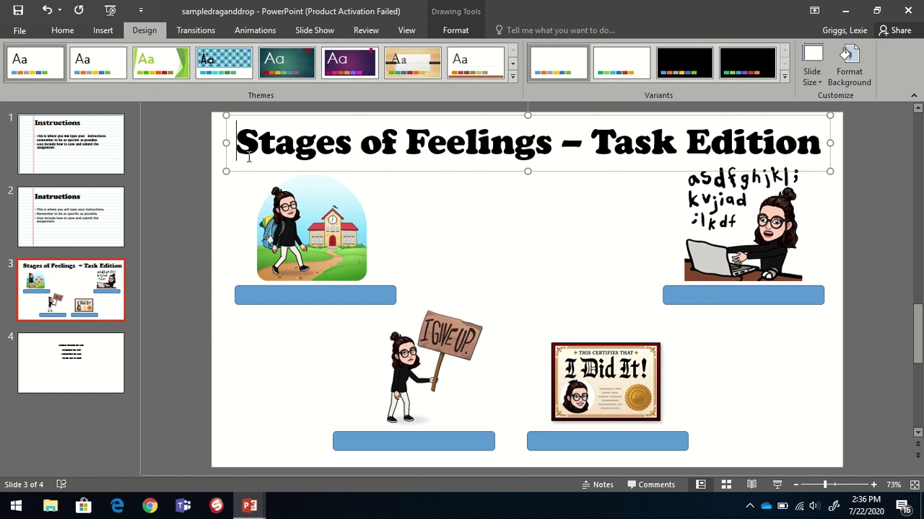
{"action": "left_click_drag", "start_coordinate": [239, 145], "coordinate": [758, 163]}
{"action": "left_click", "coordinate": [538, 231]}
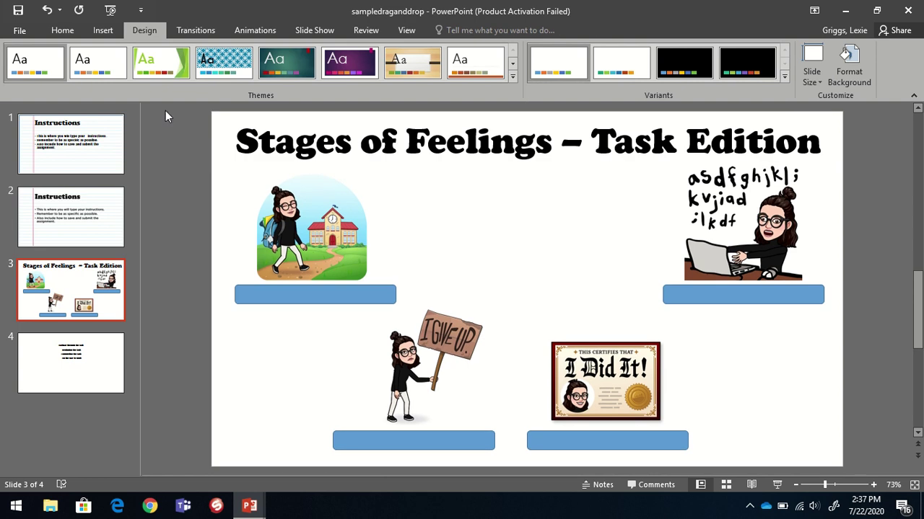
Draw a 13.33" by 7.5" rectangle covering the entire "Stages of Feelings – Task Edition" slide
{"action": "left_click", "coordinate": [103, 30]}
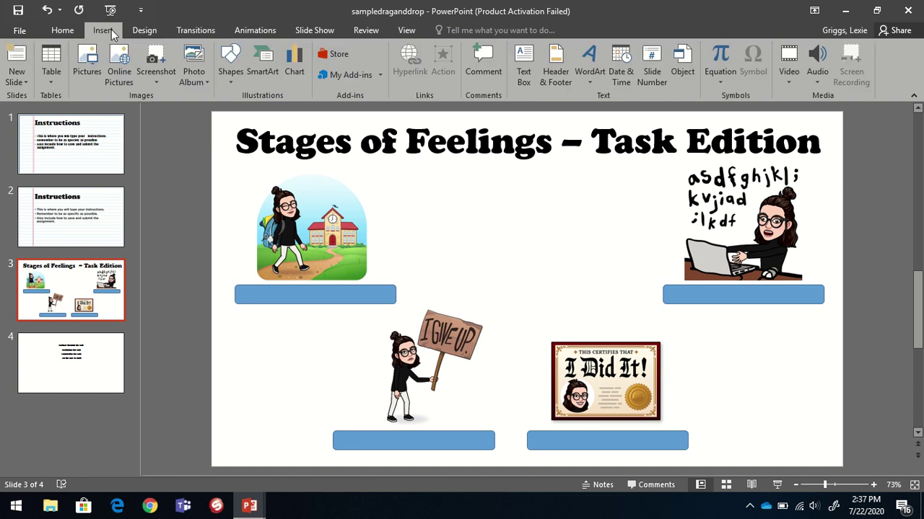
{"action": "left_click", "coordinate": [231, 66]}
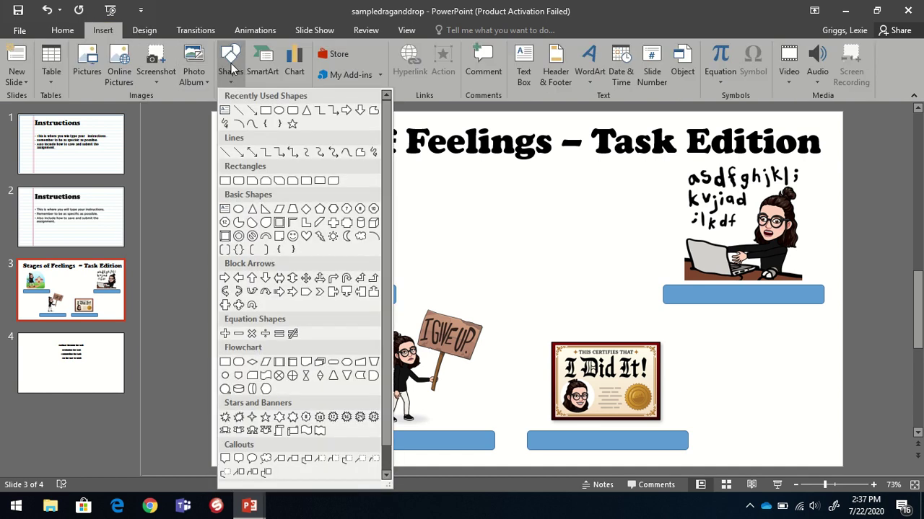
{"action": "left_click", "coordinate": [266, 112]}
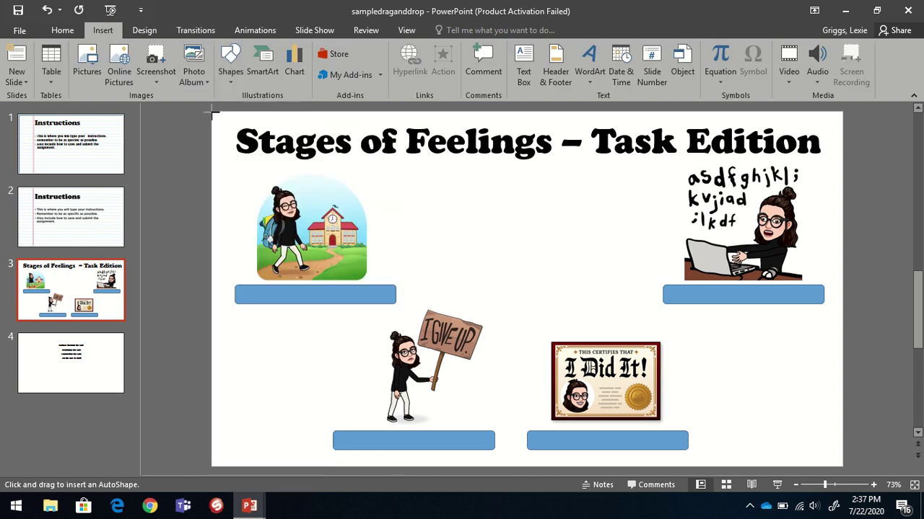
{"action": "mouse_move", "coordinate": [214, 113]}
{"action": "left_mouse_down"}
{"action": "mouse_move", "coordinate": [569, 329]}
{"action": "mouse_move", "coordinate": [777, 416]}
{"action": "mouse_move", "coordinate": [843, 467]}
{"action": "left_mouse_up"}
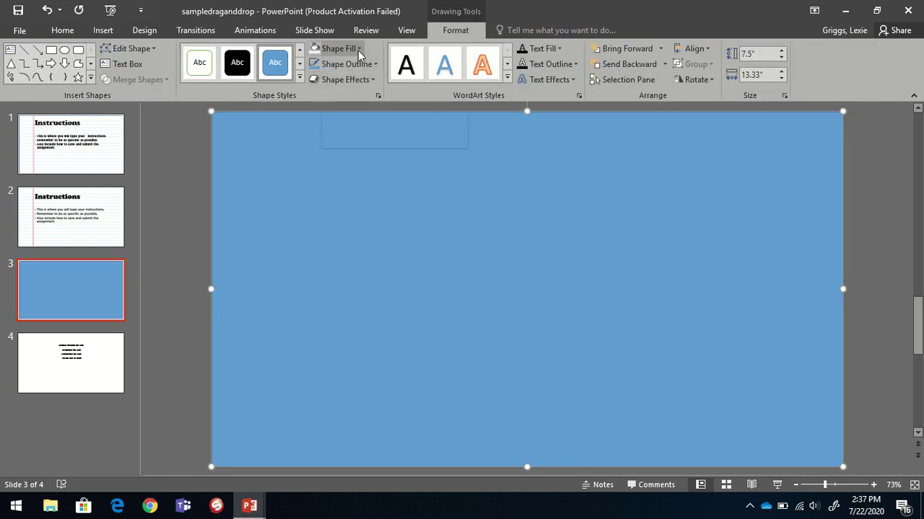
Fill the slide-sized rectangle with the lightest grey theme shade below white and send it to the back
{"action": "left_click", "coordinate": [358, 49]}
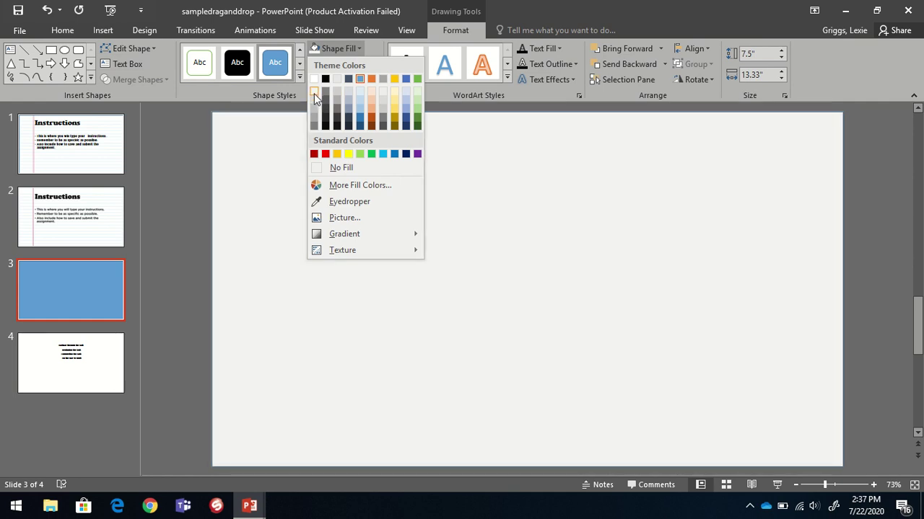
{"action": "left_click", "coordinate": [315, 94]}
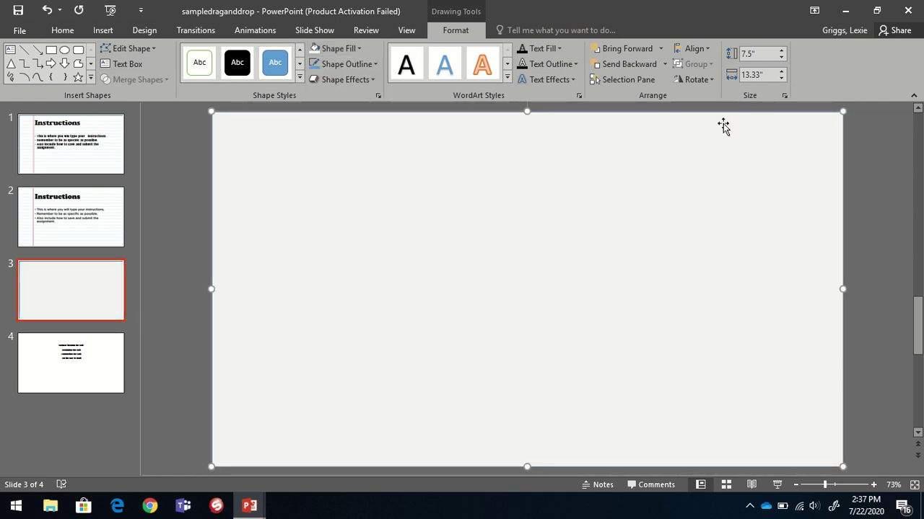
{"action": "left_click", "coordinate": [665, 67]}
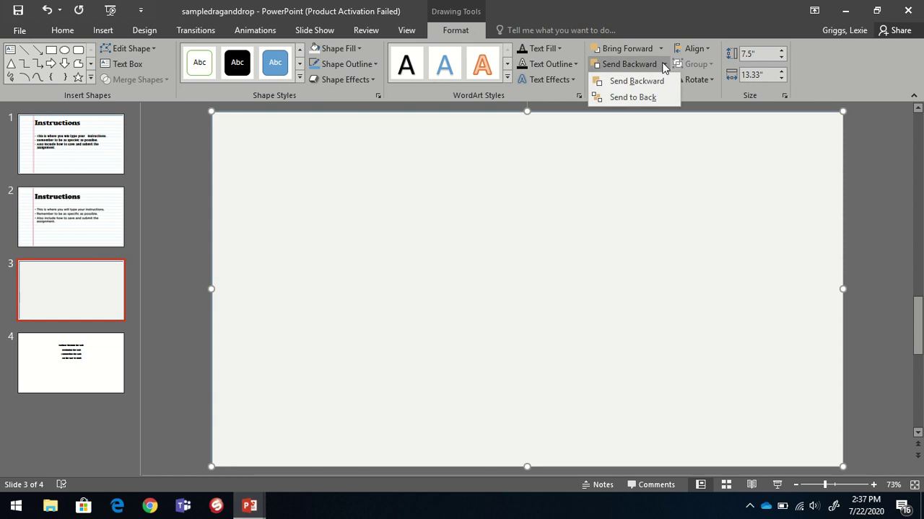
{"action": "left_click", "coordinate": [651, 97]}
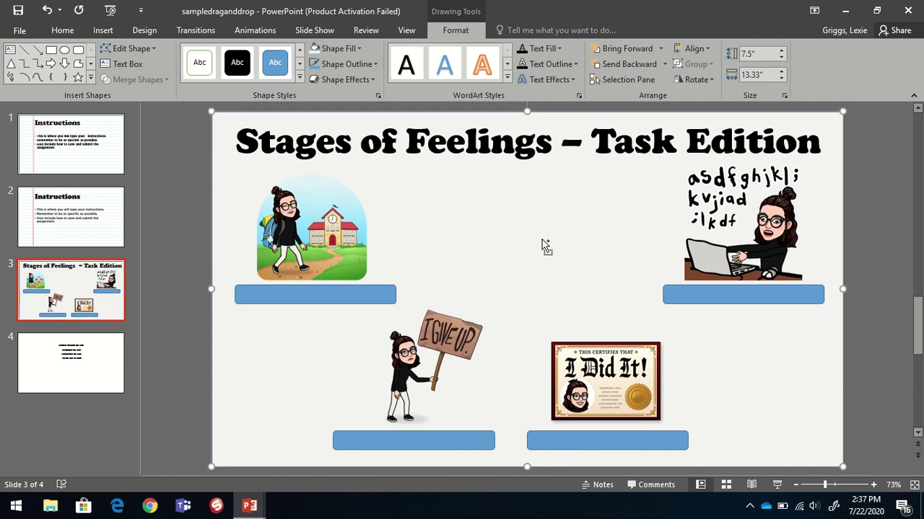
Save all the objects on slide 3 together as a PNG picture named taskbg in the Pictures folder
{"action": "key", "text": "ctrl+a"}
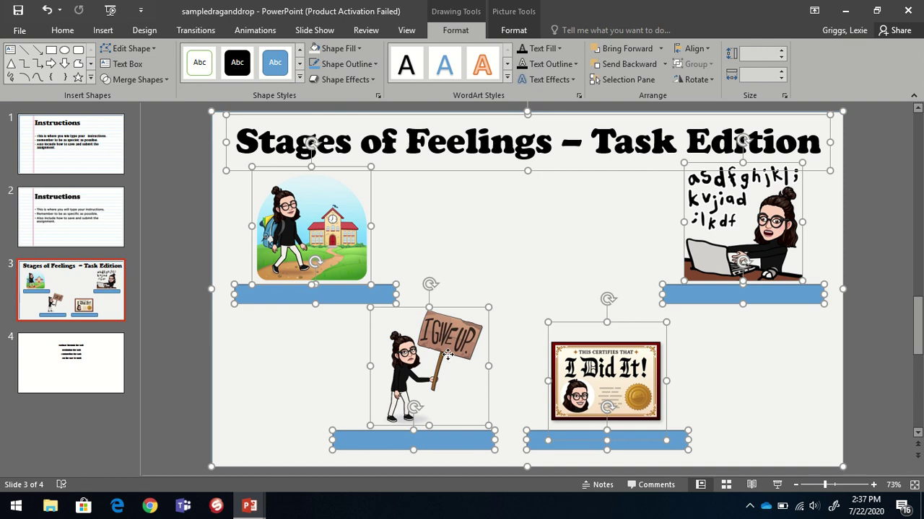
{"action": "right_click", "coordinate": [448, 355]}
{"action": "right_click", "coordinate": [445, 338]}
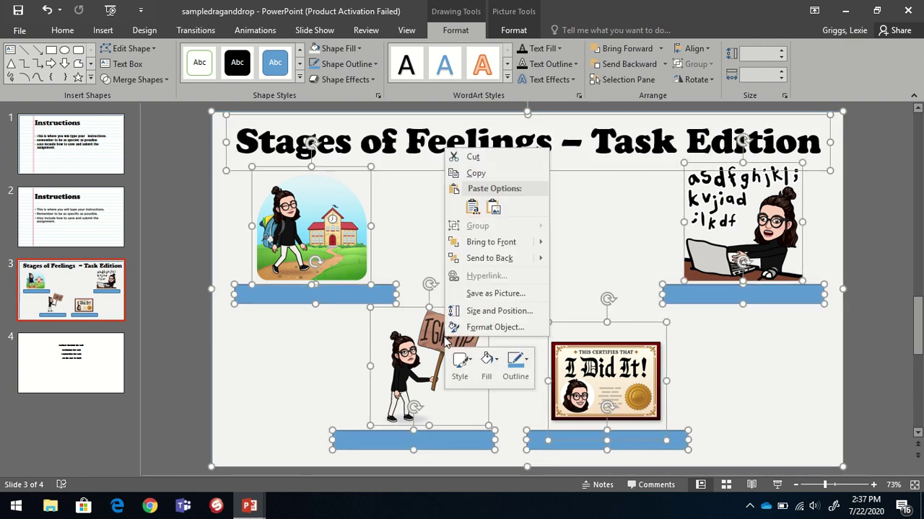
{"action": "left_click", "coordinate": [495, 294]}
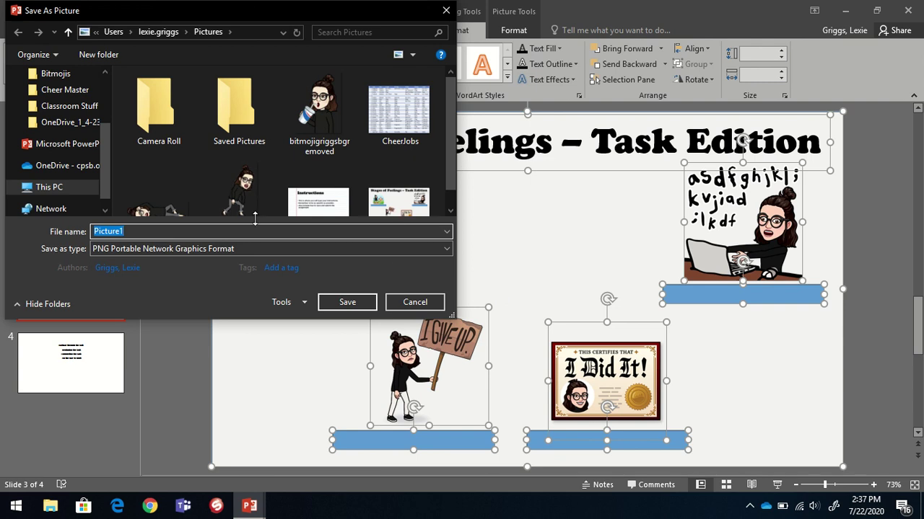
{"action": "type", "text": "tas"}
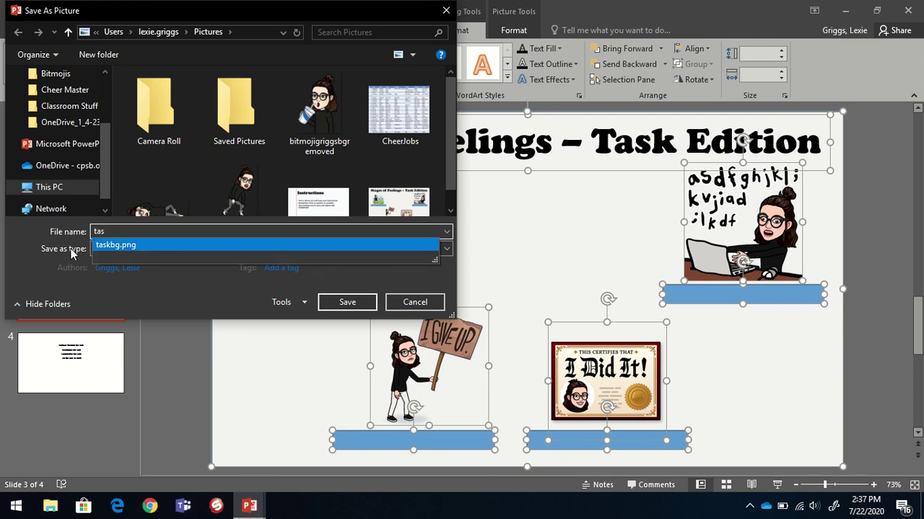
{"action": "left_click", "coordinate": [118, 245]}
{"action": "left_click", "coordinate": [361, 303]}
{"action": "left_click", "coordinate": [495, 254]}
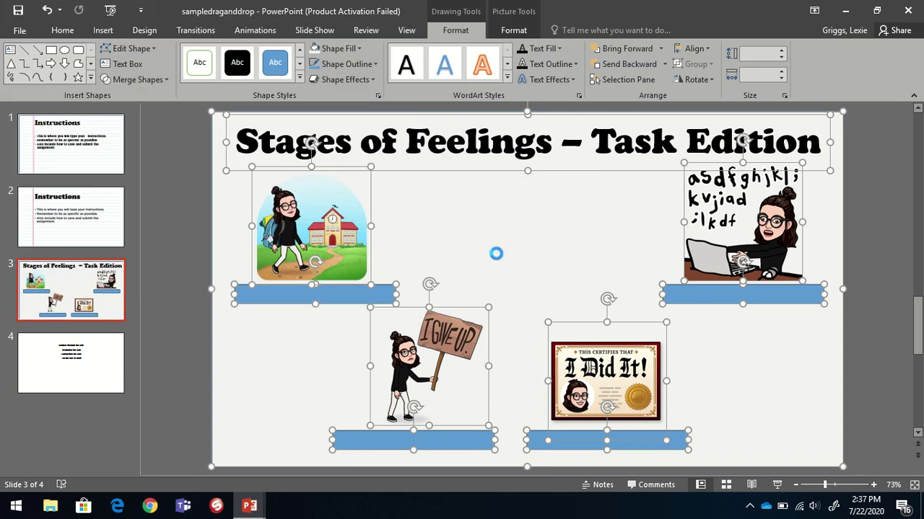
Add a new slide after slide 3 and give it the Blank layout
{"action": "right_click", "coordinate": [75, 303]}
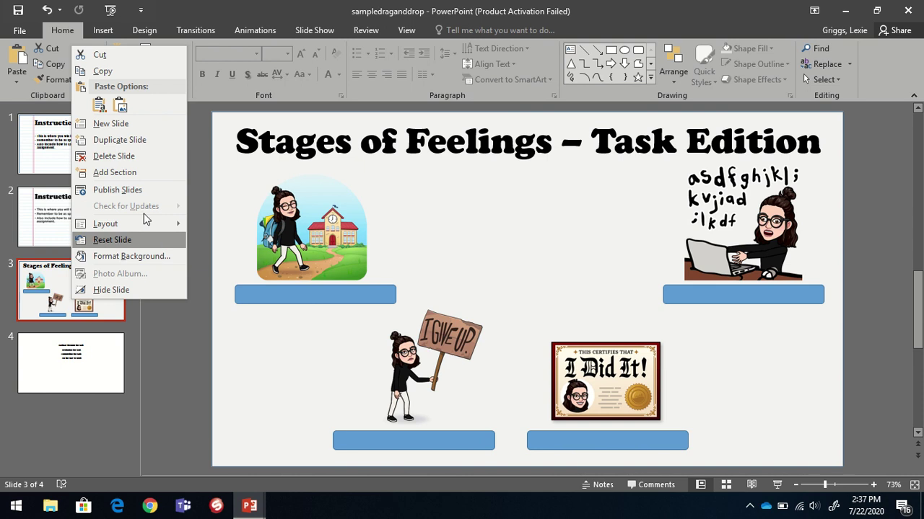
{"action": "left_click", "coordinate": [135, 124]}
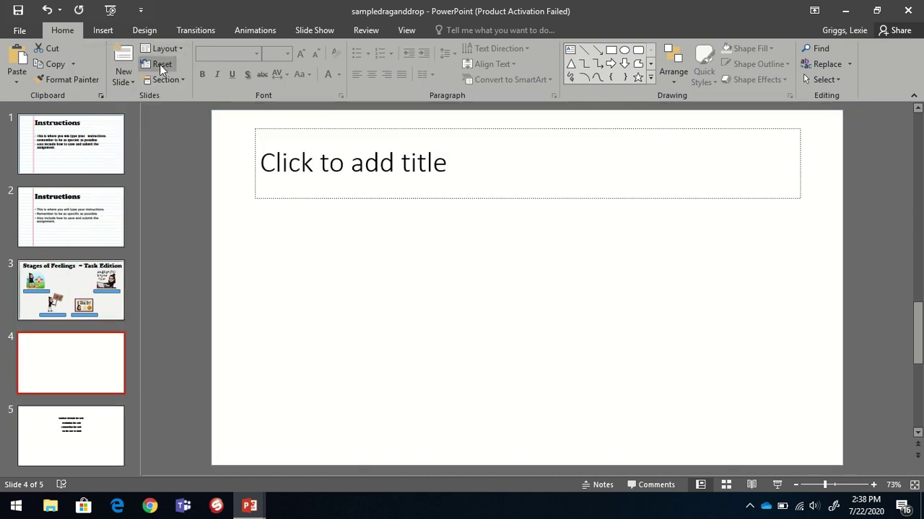
{"action": "left_click", "coordinate": [172, 48]}
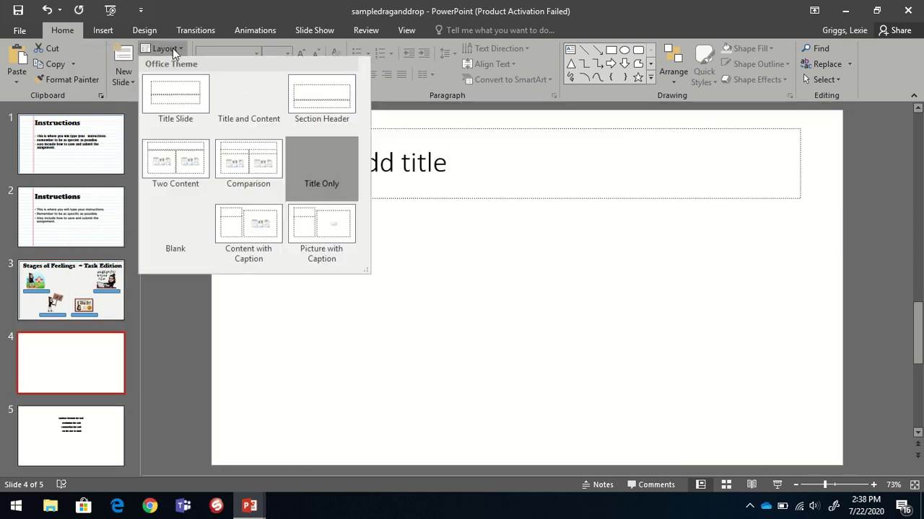
{"action": "left_click", "coordinate": [177, 209]}
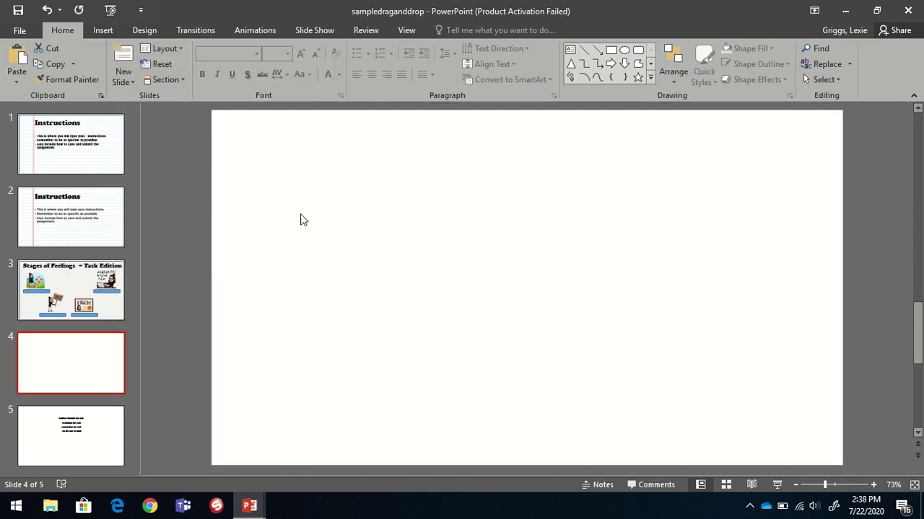
Set the taskbg picture as the background fill of the blank slide 4 and close the background formatting pane
{"action": "left_click", "coordinate": [147, 31]}
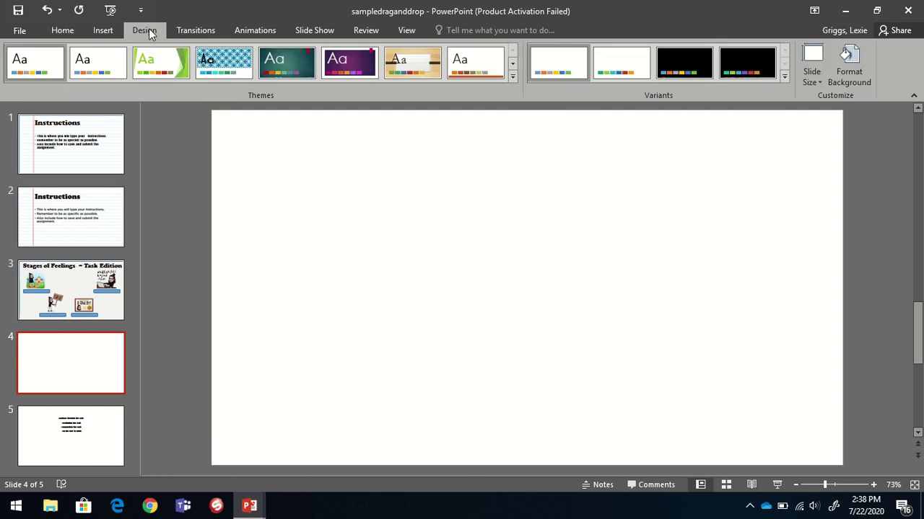
{"action": "left_click", "coordinate": [852, 75]}
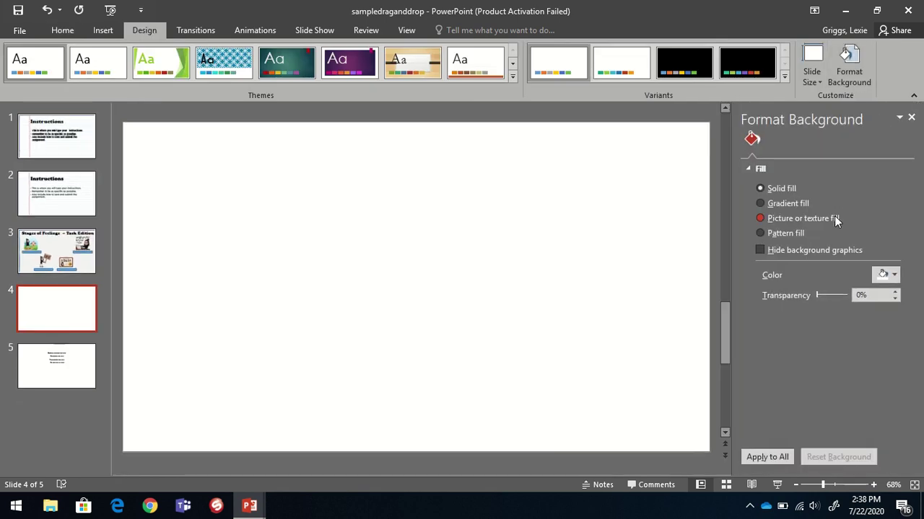
{"action": "left_click", "coordinate": [760, 218]}
{"action": "left_click", "coordinate": [772, 289]}
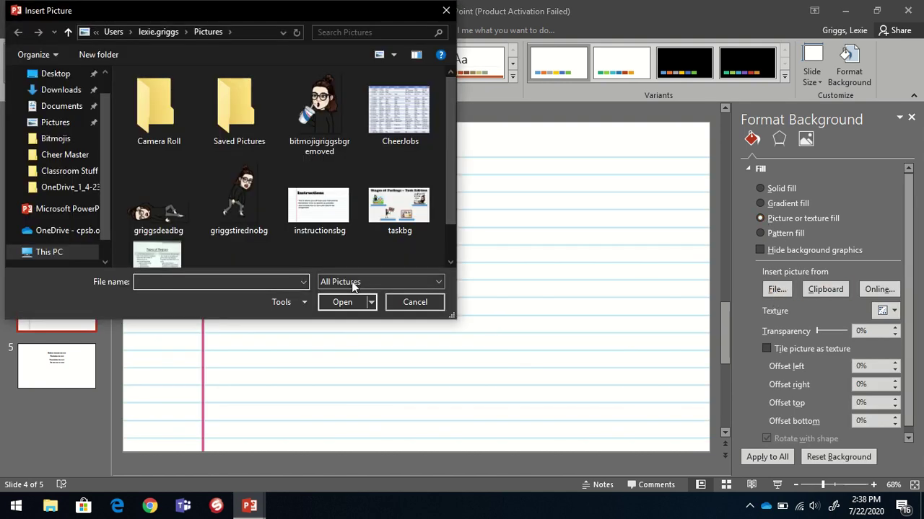
{"action": "left_click", "coordinate": [399, 207]}
{"action": "left_click", "coordinate": [342, 302]}
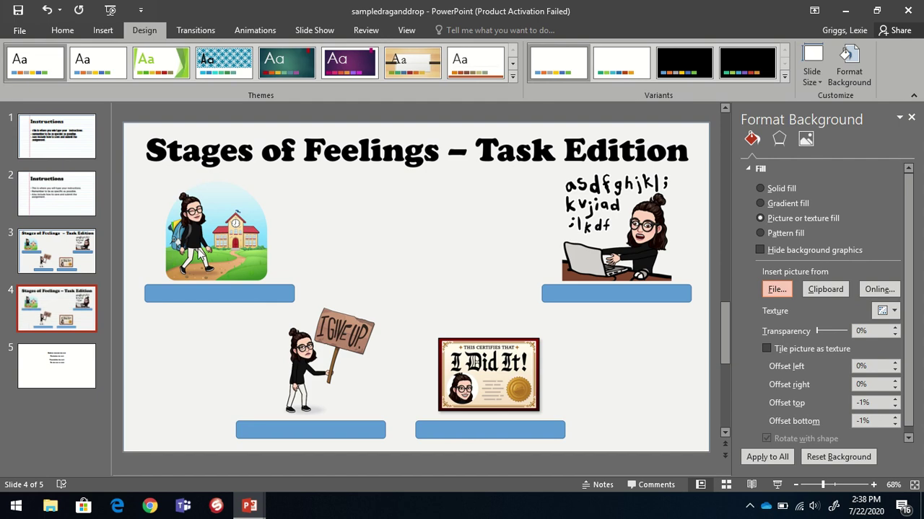
{"action": "left_click", "coordinate": [910, 116]}
Cut the four answer text boxes from slide 5 and paste them onto slide 4
{"action": "left_click", "coordinate": [104, 433]}
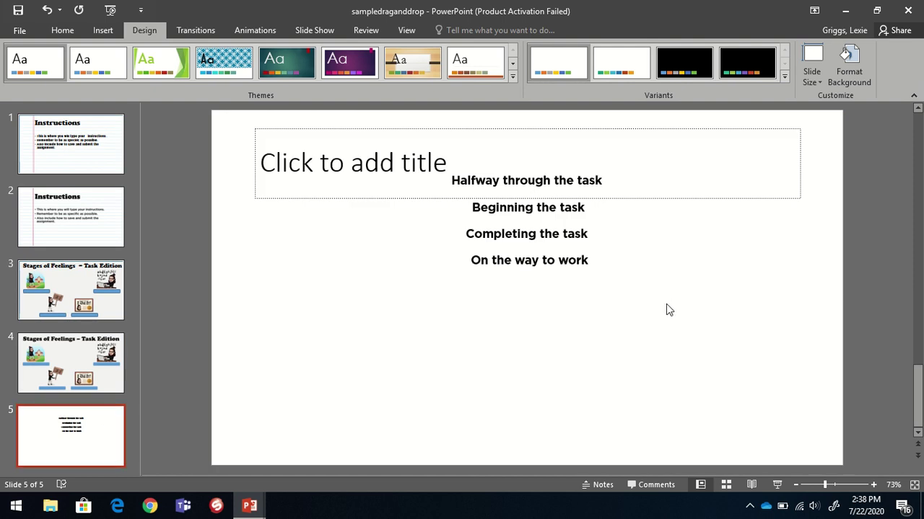
{"action": "left_click_drag", "start_coordinate": [682, 330], "coordinate": [424, 140]}
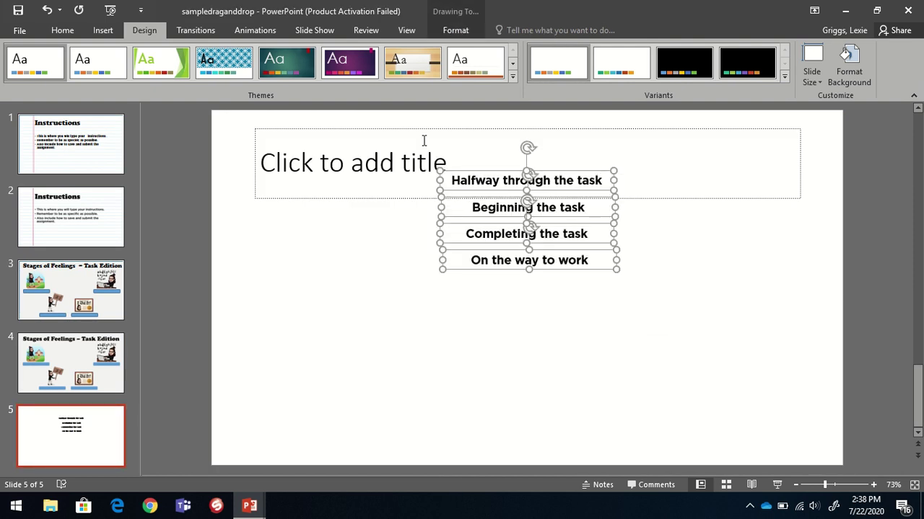
{"action": "left_click_drag", "start_coordinate": [674, 350], "coordinate": [417, 140]}
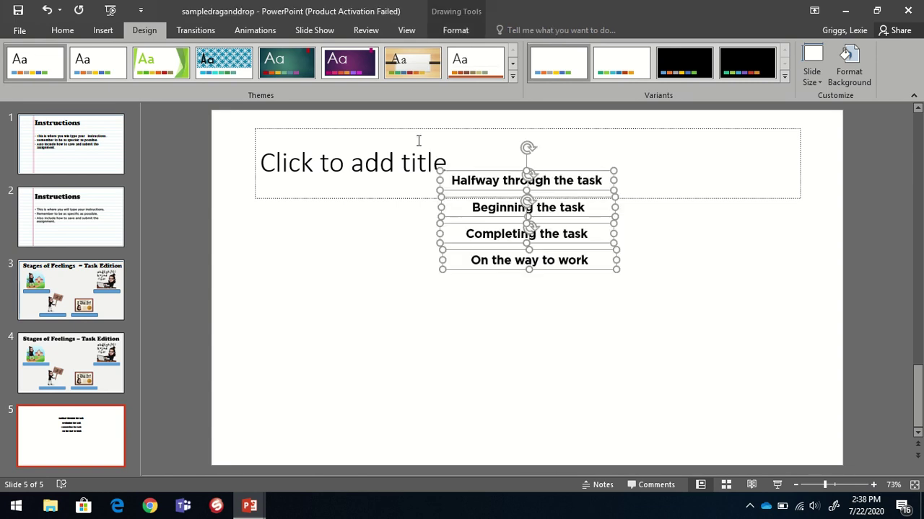
{"action": "key", "text": "Delete"}
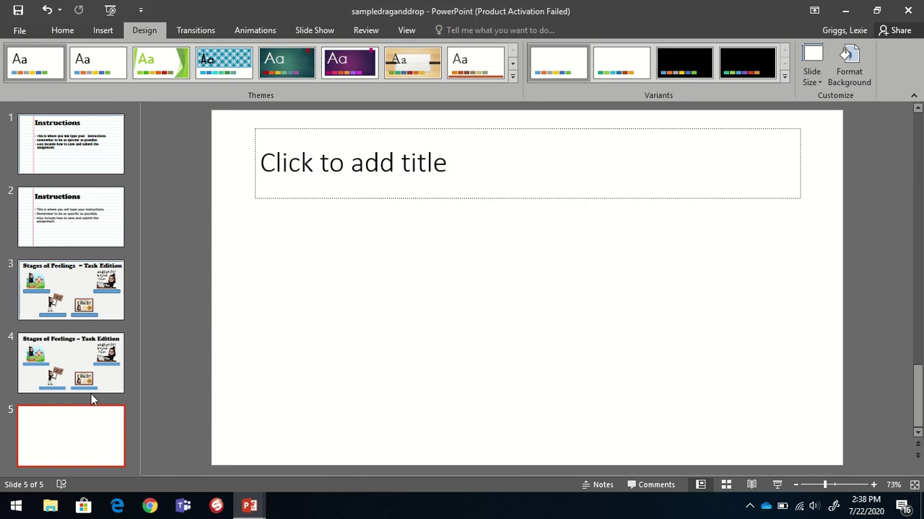
{"action": "left_click", "coordinate": [89, 388]}
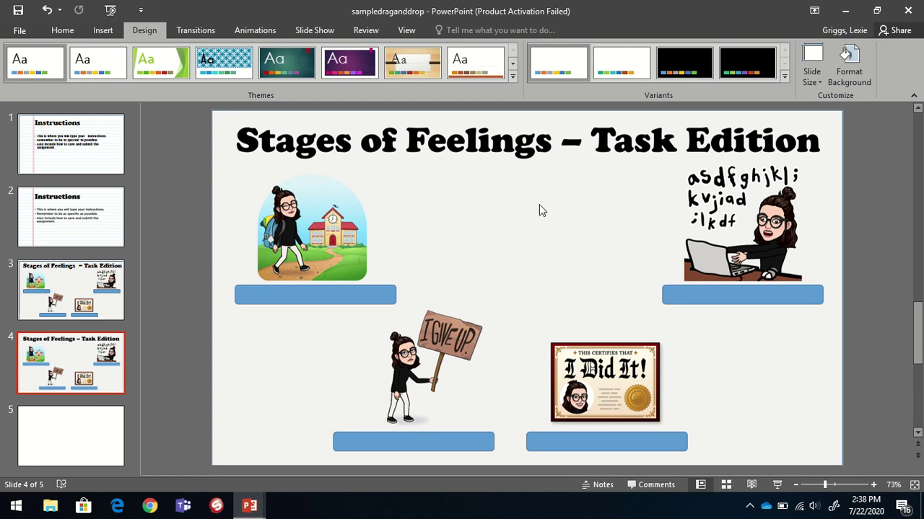
{"action": "key", "text": "ctrl+v"}
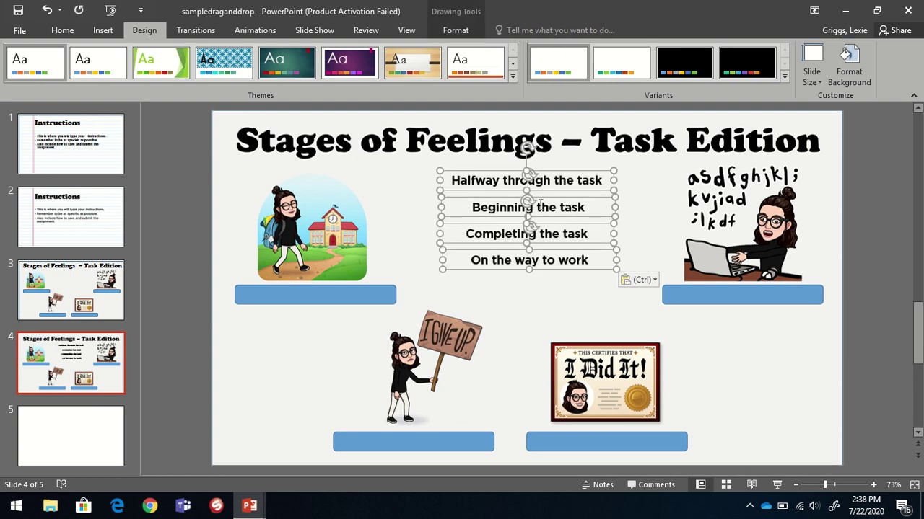
Test whether slide 4's background moves, and place "Halfway through the task" under the laptop picture, "Beginning the task" under the school and "Completing the task" under the certificate
{"action": "left_click", "coordinate": [287, 369]}
{"action": "left_click_drag", "start_coordinate": [300, 195], "coordinate": [345, 320]}
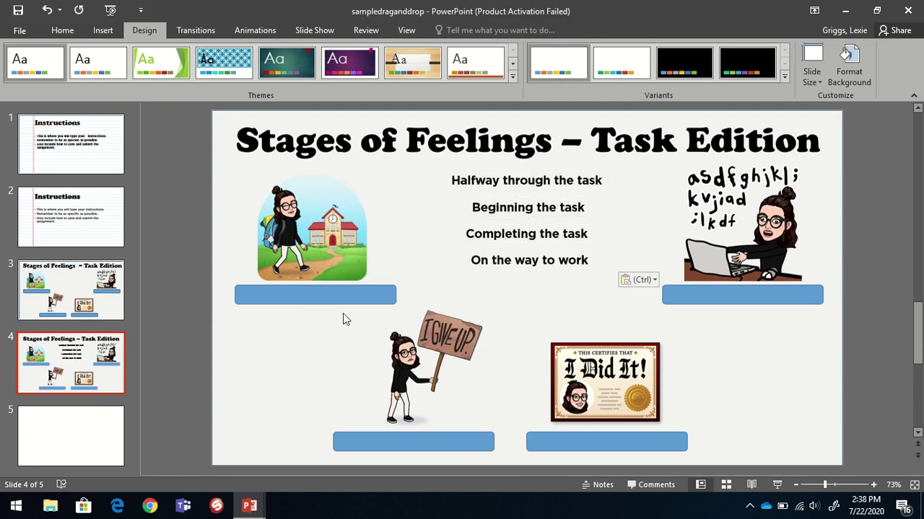
{"action": "left_click", "coordinate": [566, 189]}
{"action": "mouse_move", "coordinate": [561, 184]}
{"action": "left_mouse_down"}
{"action": "mouse_move", "coordinate": [386, 263]}
{"action": "mouse_move", "coordinate": [350, 299]}
{"action": "mouse_move", "coordinate": [787, 311]}
{"action": "mouse_move", "coordinate": [789, 253]}
{"action": "mouse_move", "coordinate": [474, 445]}
{"action": "mouse_move", "coordinate": [768, 281]}
{"action": "mouse_move", "coordinate": [754, 294]}
{"action": "mouse_move", "coordinate": [593, 262]}
{"action": "mouse_move", "coordinate": [539, 172]}
{"action": "mouse_move", "coordinate": [815, 275]}
{"action": "mouse_move", "coordinate": [781, 295]}
{"action": "mouse_move", "coordinate": [781, 285]}
{"action": "left_mouse_up"}
{"action": "left_click", "coordinate": [568, 194]}
{"action": "left_click_drag", "start_coordinate": [569, 195], "coordinate": [351, 285]}
{"action": "left_click", "coordinate": [583, 233]}
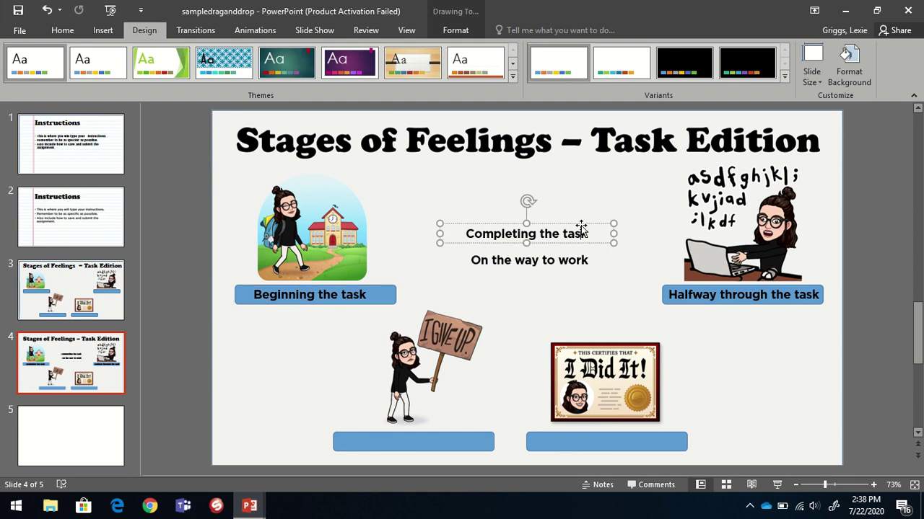
{"action": "left_click_drag", "start_coordinate": [583, 232], "coordinate": [663, 438]}
Insert the bullet symbol (Symbol 183) in front of the text "On the way to work"
{"action": "left_click", "coordinate": [568, 264]}
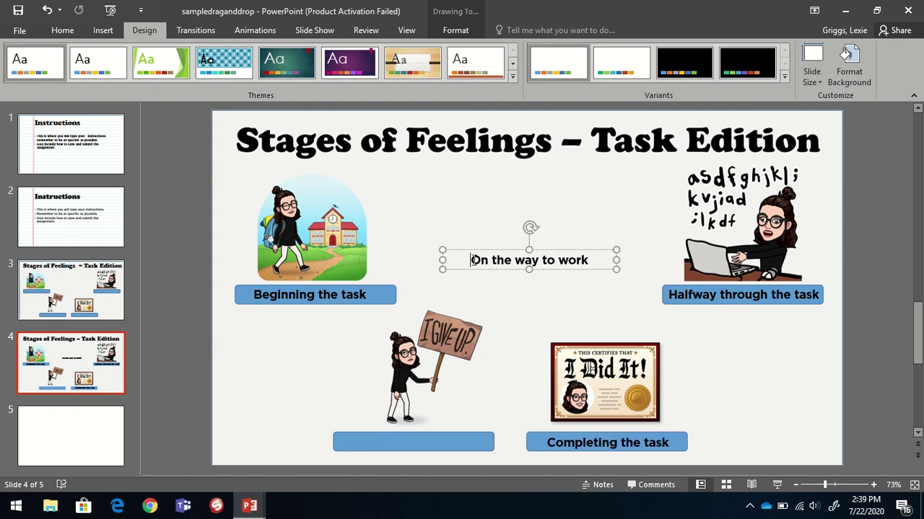
{"action": "left_click", "coordinate": [116, 28]}
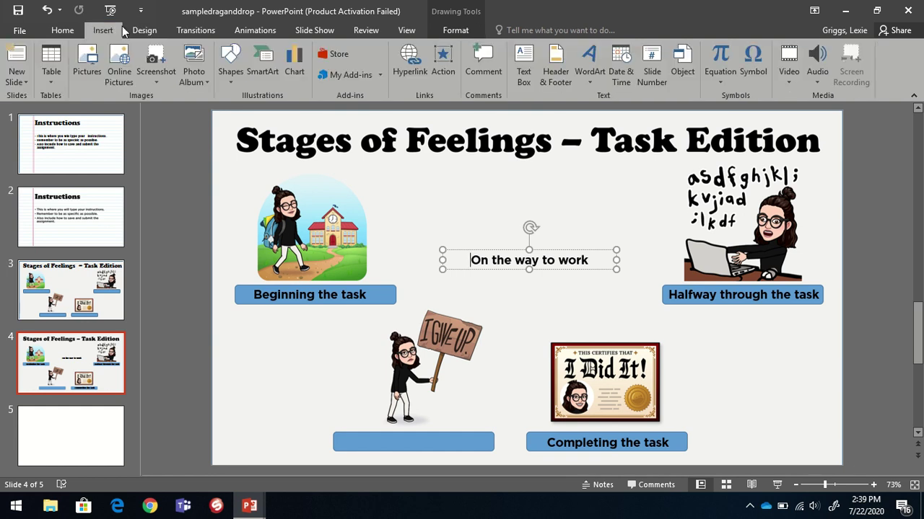
{"action": "left_click", "coordinate": [750, 63]}
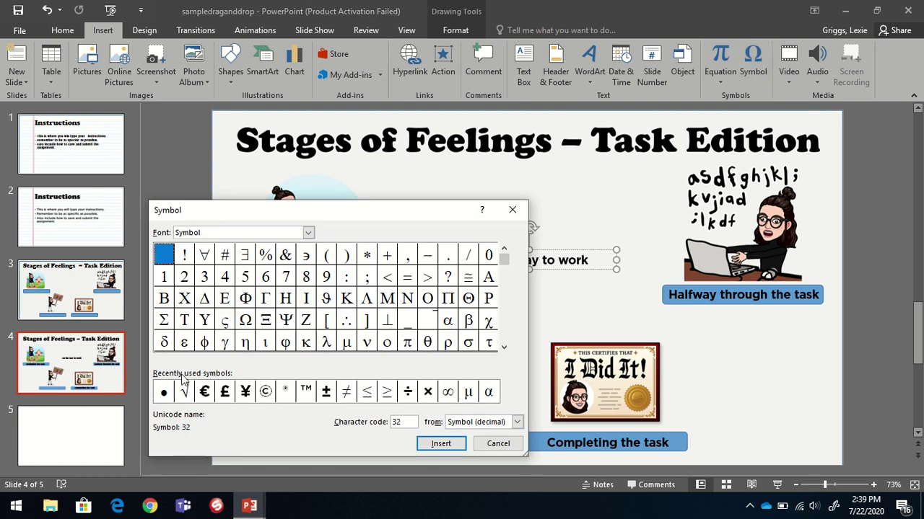
{"action": "left_click", "coordinate": [164, 393]}
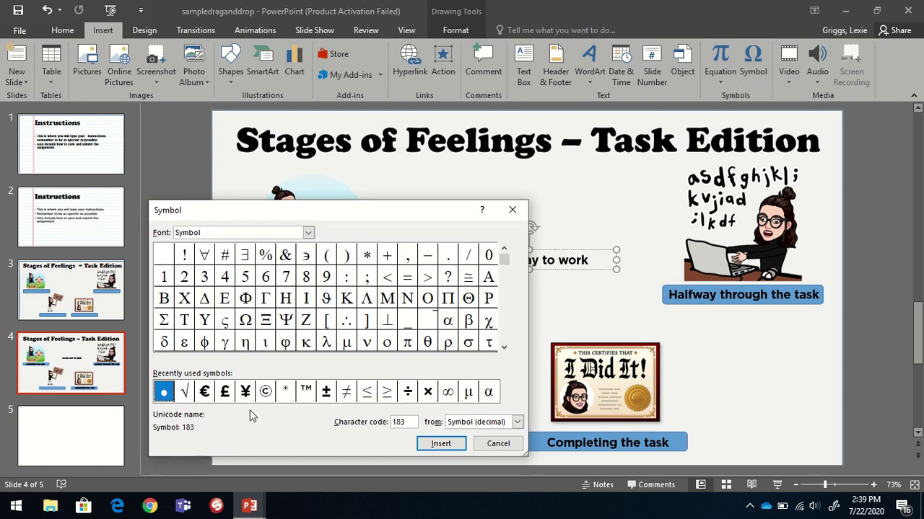
{"action": "left_click", "coordinate": [439, 444]}
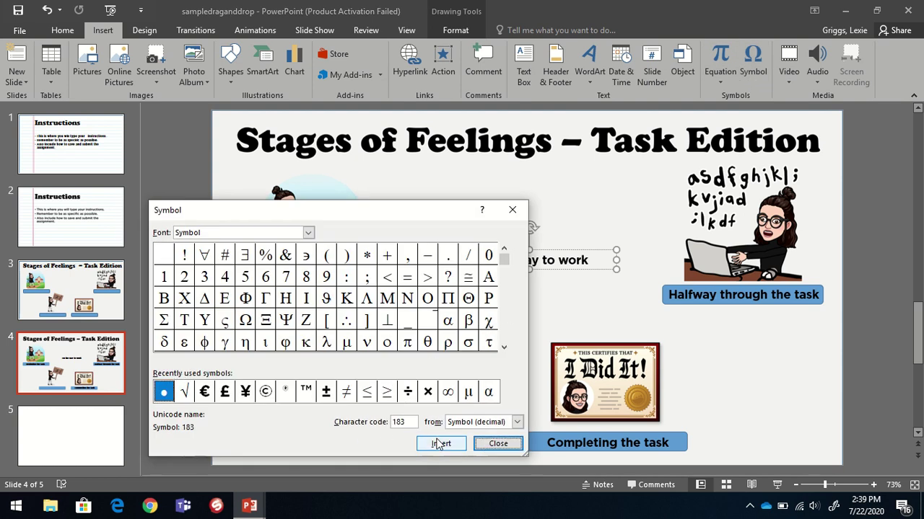
{"action": "left_click", "coordinate": [488, 448]}
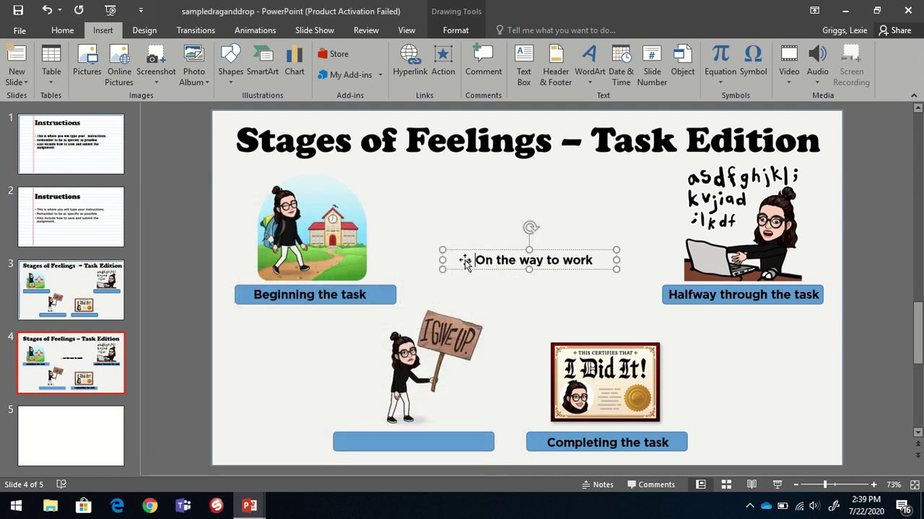
Copy the bullet to the start of the other three labels, and move "On the way to work" onto the blue box under the "I Give Up" picture
{"action": "left_click_drag", "start_coordinate": [475, 260], "coordinate": [468, 261]}
{"action": "left_click", "coordinate": [254, 294]}
{"action": "key", "text": "ctrl+v"}
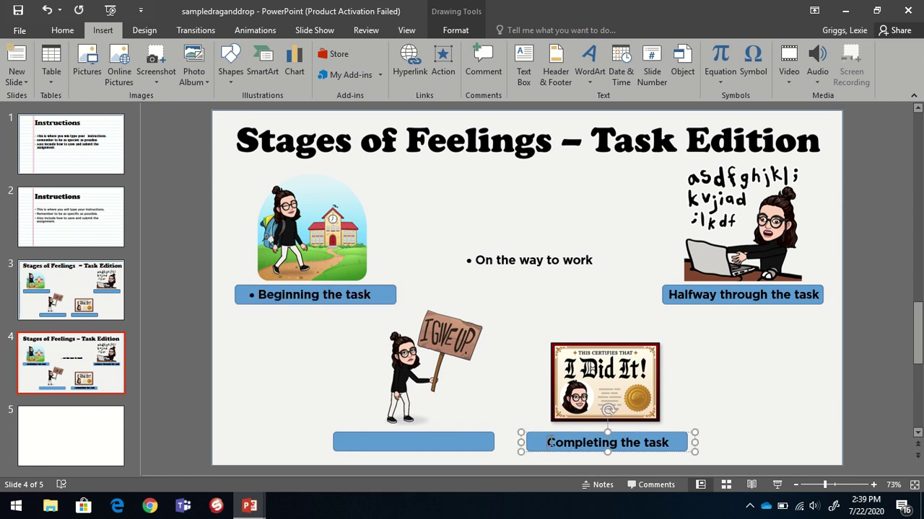
{"action": "type", "text": "Completing the task"}
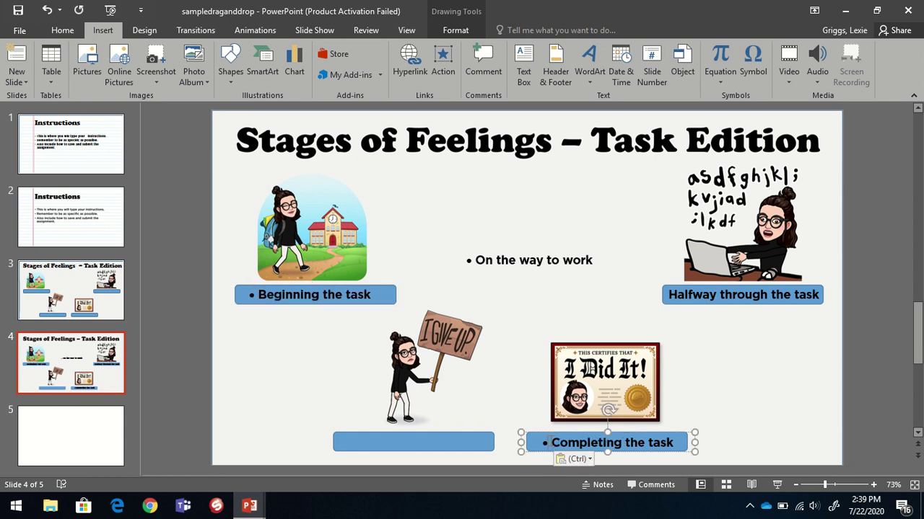
{"action": "left_click", "coordinate": [670, 294]}
{"action": "key", "text": "ctrl+v"}
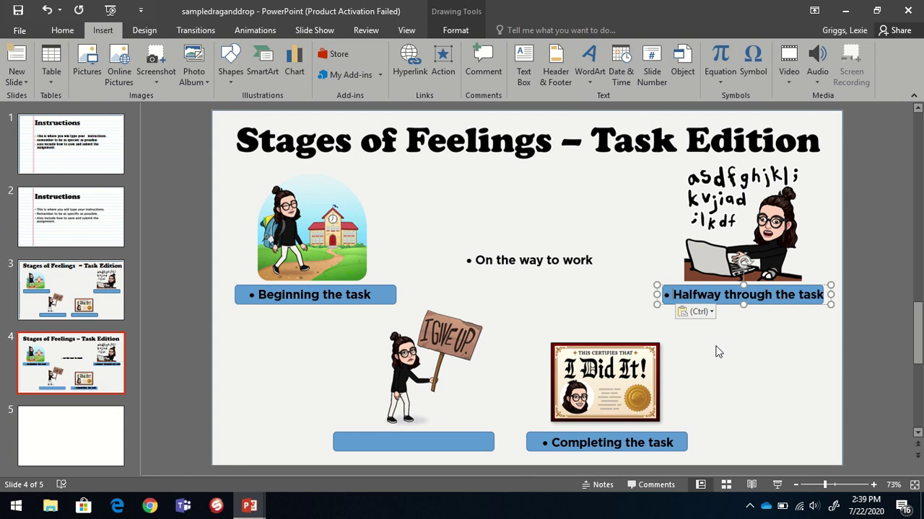
{"action": "left_click", "coordinate": [551, 261]}
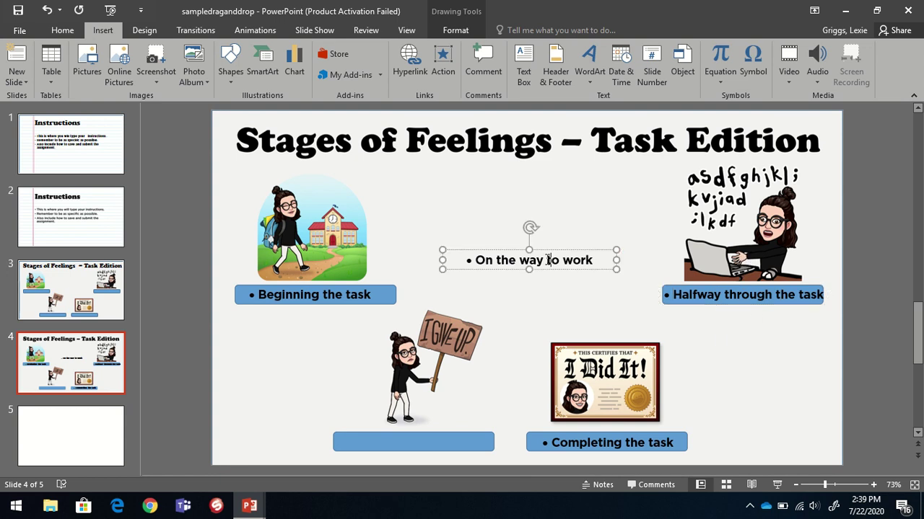
{"action": "left_click_drag", "start_coordinate": [540, 252], "coordinate": [423, 436]}
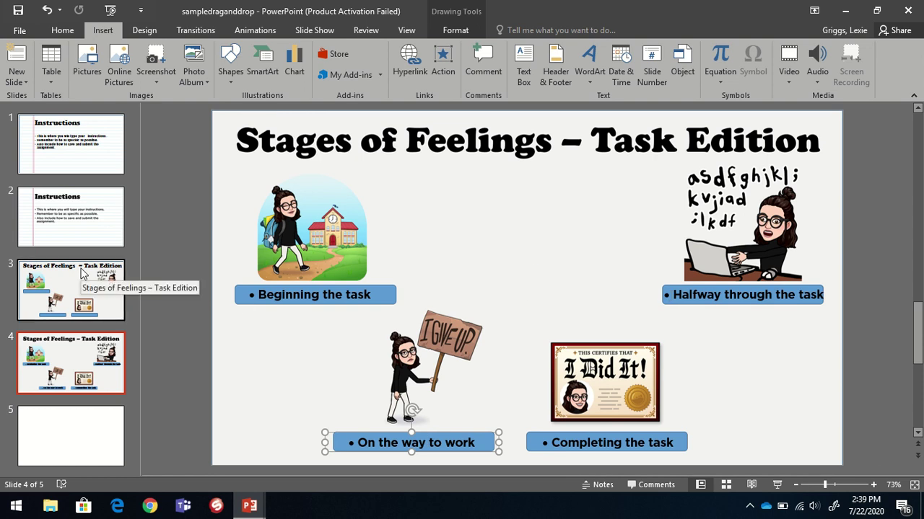
Test that the school picture on the original editable "Stages of Feelings" slide 3 can be moved, and delete that slide
{"action": "left_click", "coordinate": [58, 302]}
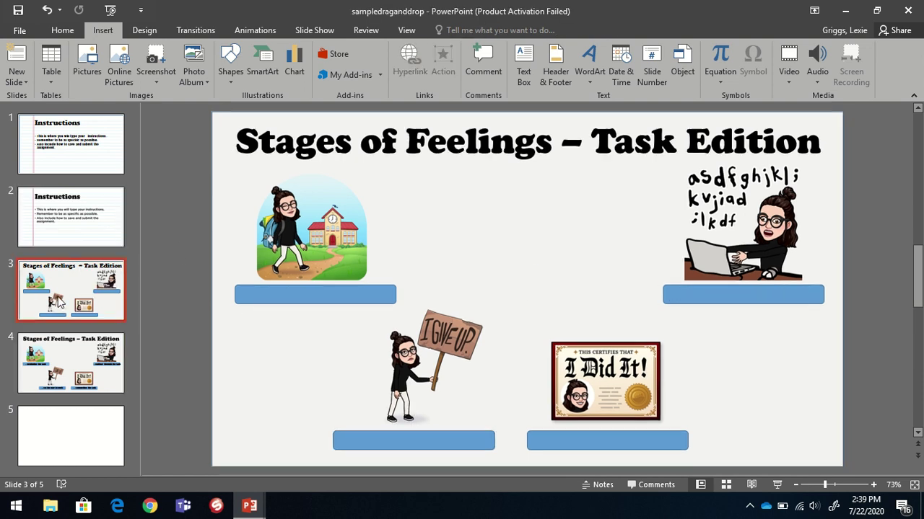
{"action": "left_click_drag", "start_coordinate": [418, 241], "coordinate": [288, 298]}
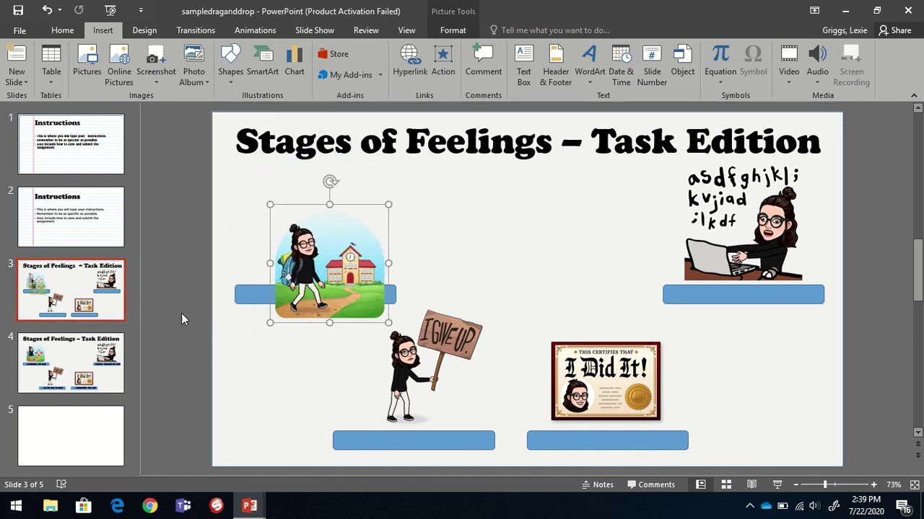
{"action": "right_click", "coordinate": [80, 294]}
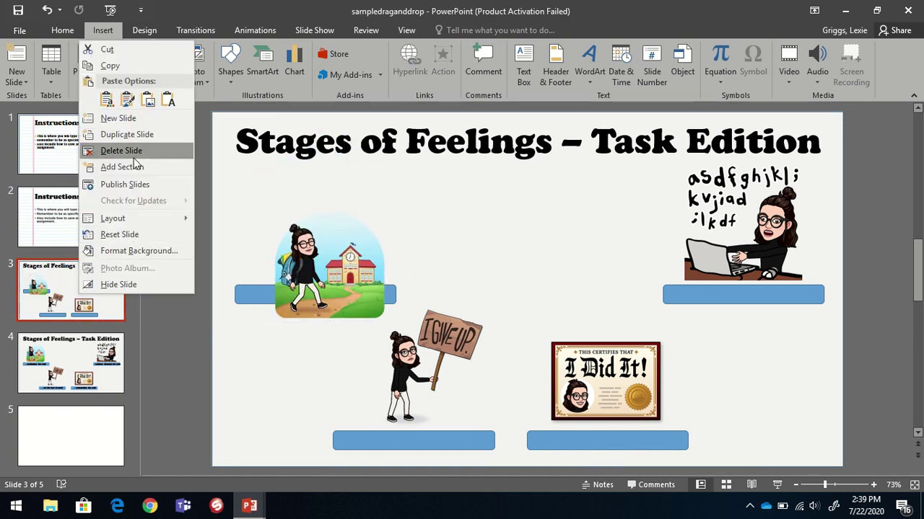
{"action": "left_click", "coordinate": [134, 155]}
Delete the original editable Instructions slide at the start of the deck and the blank slide at its end
{"action": "right_click", "coordinate": [91, 154]}
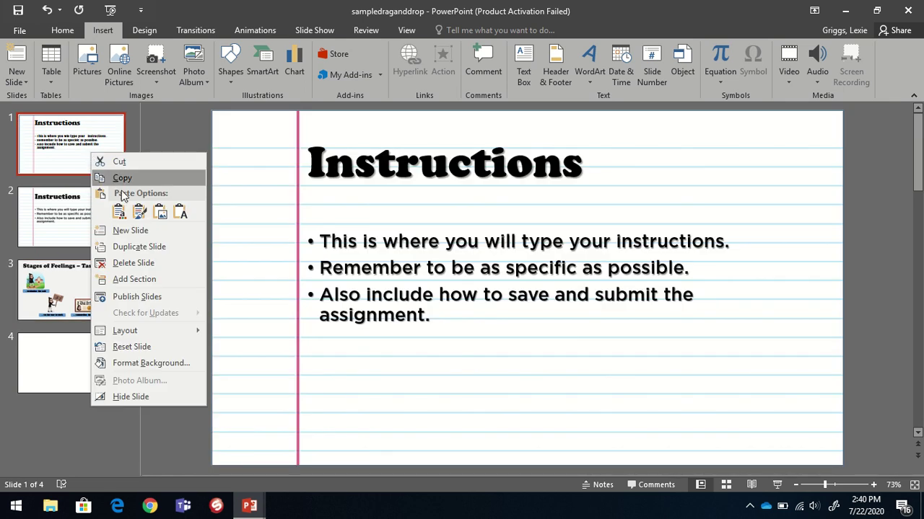
{"action": "left_click", "coordinate": [133, 262]}
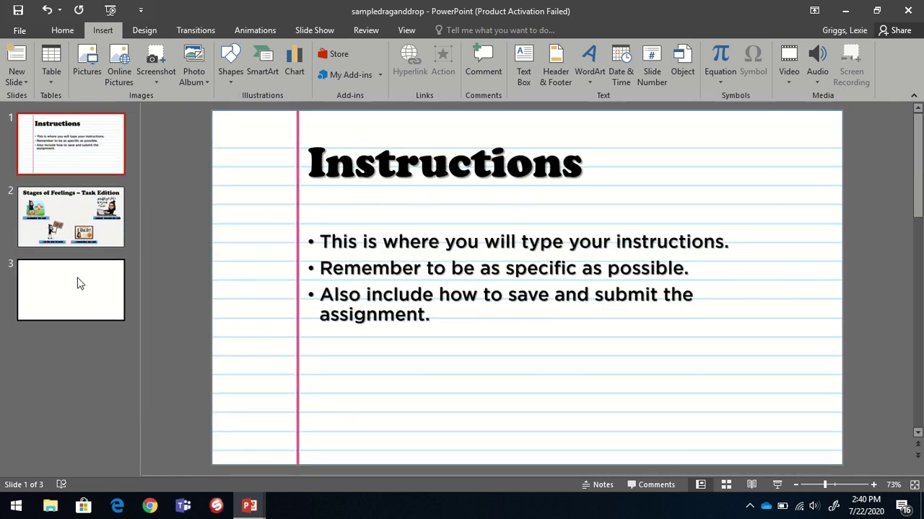
{"action": "left_click", "coordinate": [77, 280]}
{"action": "right_click", "coordinate": [79, 280]}
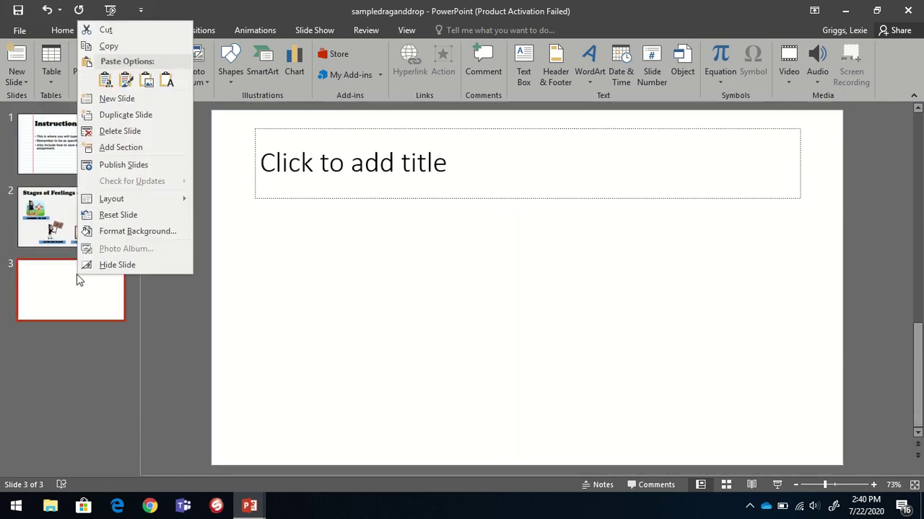
{"action": "left_click", "coordinate": [122, 132]}
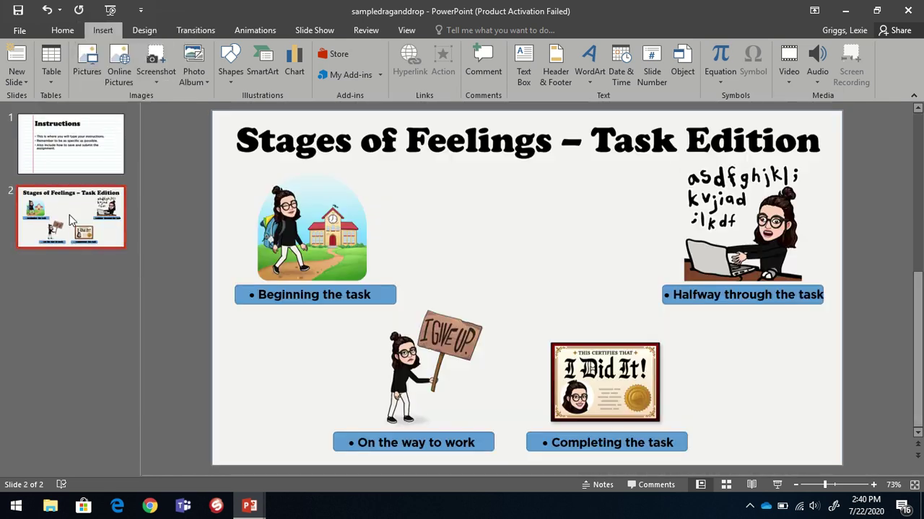
Move the four bulleted labels off their blue boxes into a mixed-order list between the school and laptop pictures on slide 2
{"action": "left_click", "coordinate": [283, 294]}
{"action": "left_click_drag", "start_coordinate": [231, 290], "coordinate": [482, 252]}
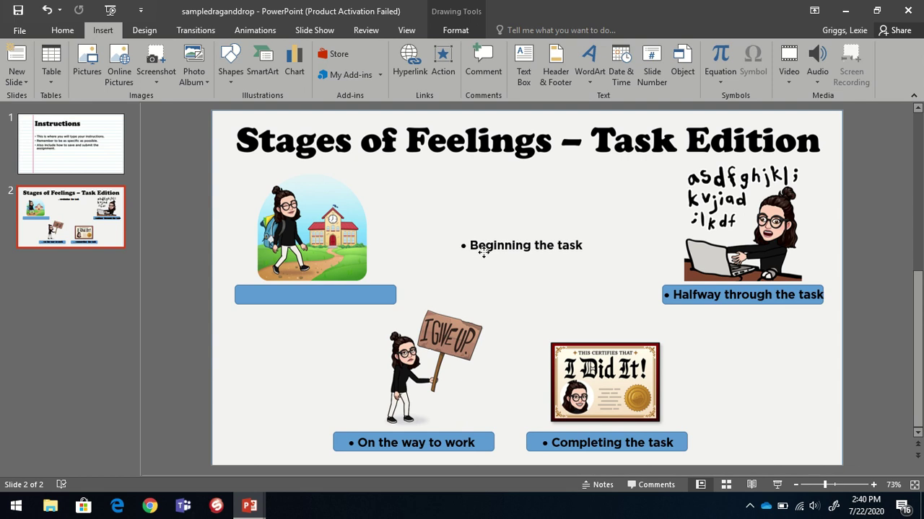
{"action": "left_click", "coordinate": [419, 435]}
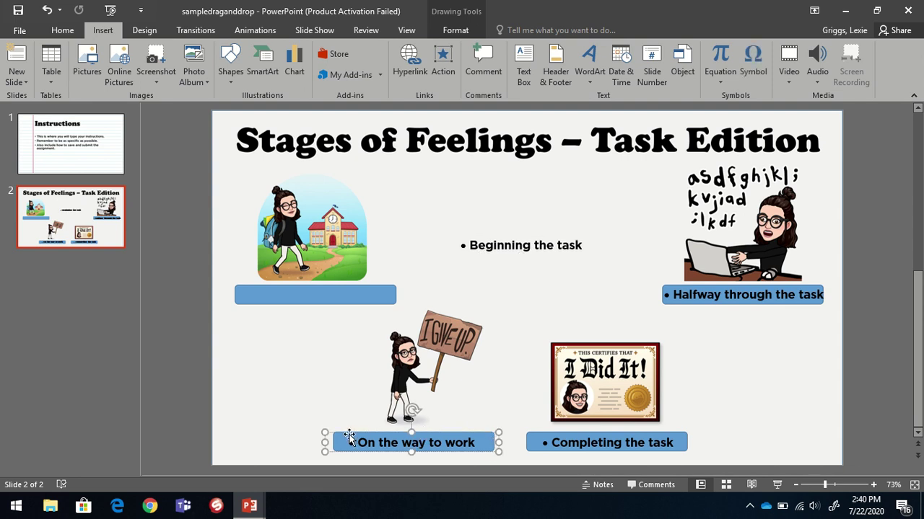
{"action": "left_click_drag", "start_coordinate": [331, 433], "coordinate": [445, 207]}
{"action": "left_click", "coordinate": [661, 288]}
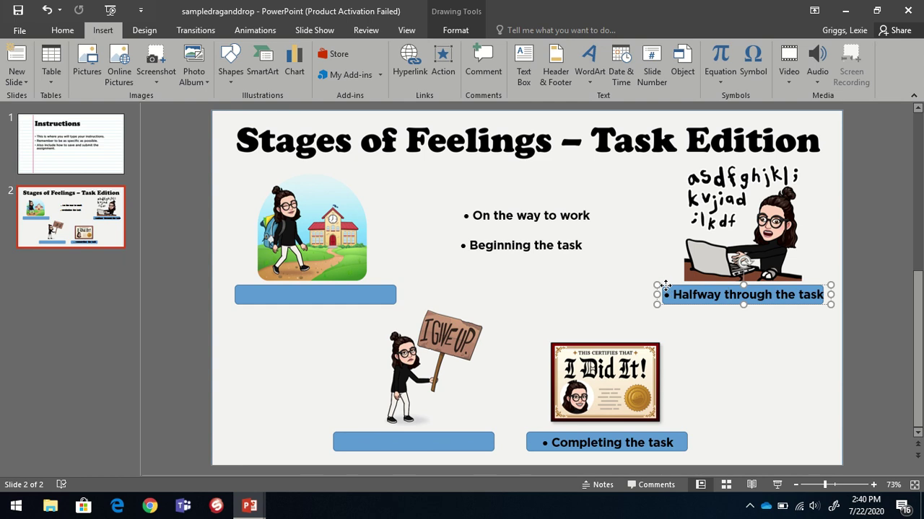
{"action": "left_click_drag", "start_coordinate": [661, 288], "coordinate": [437, 166]}
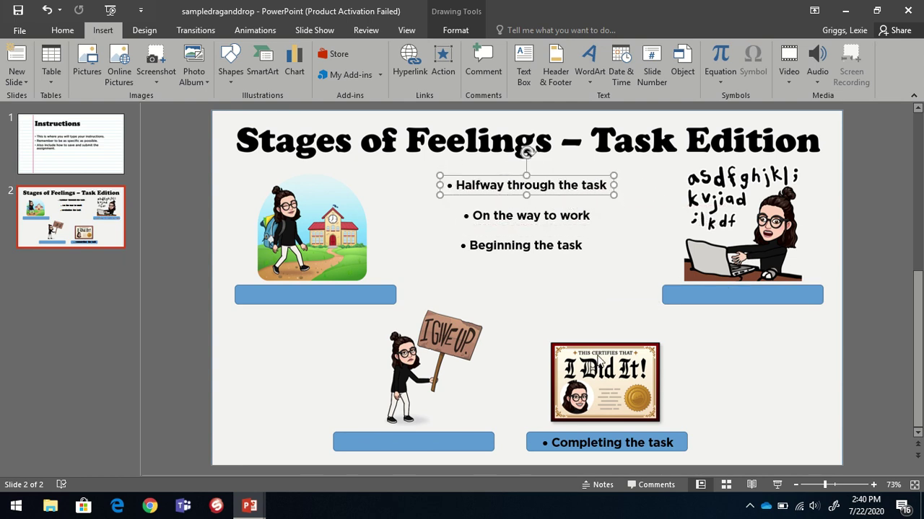
{"action": "left_click", "coordinate": [605, 447]}
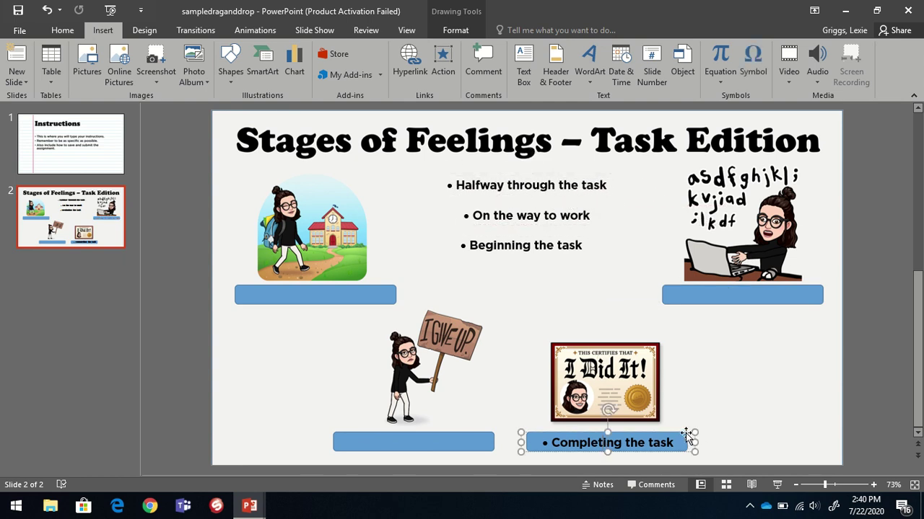
{"action": "left_click_drag", "start_coordinate": [684, 435], "coordinate": [598, 270]}
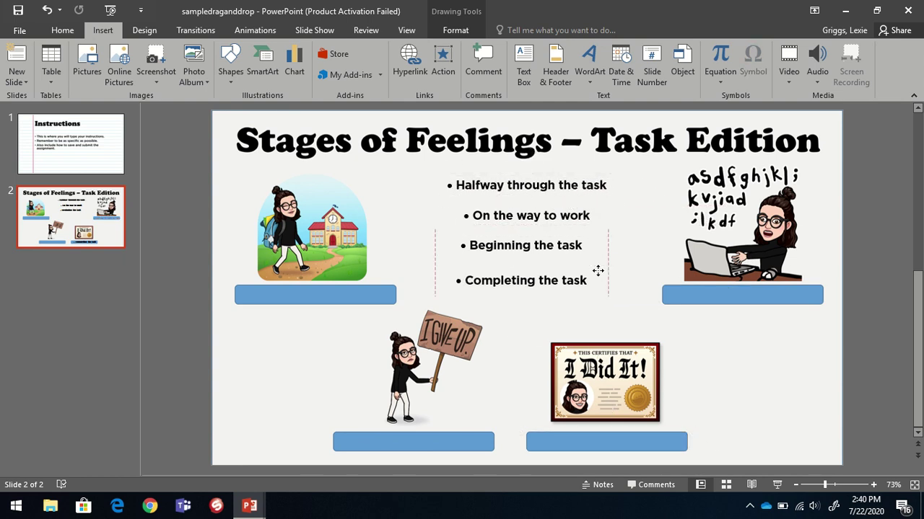
Save the sampledraganddrop presentation and switch to the open Presentation1 presentation
{"action": "left_click", "coordinate": [18, 10]}
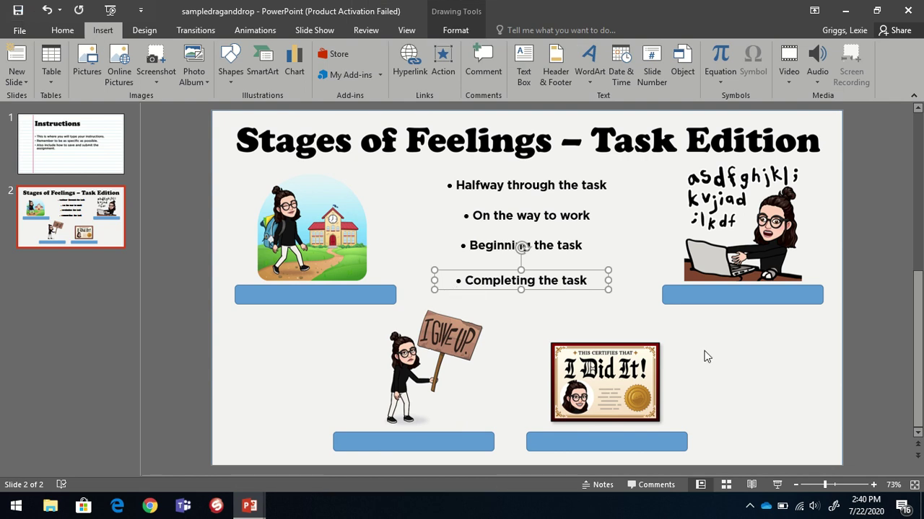
{"action": "left_click", "coordinate": [776, 390]}
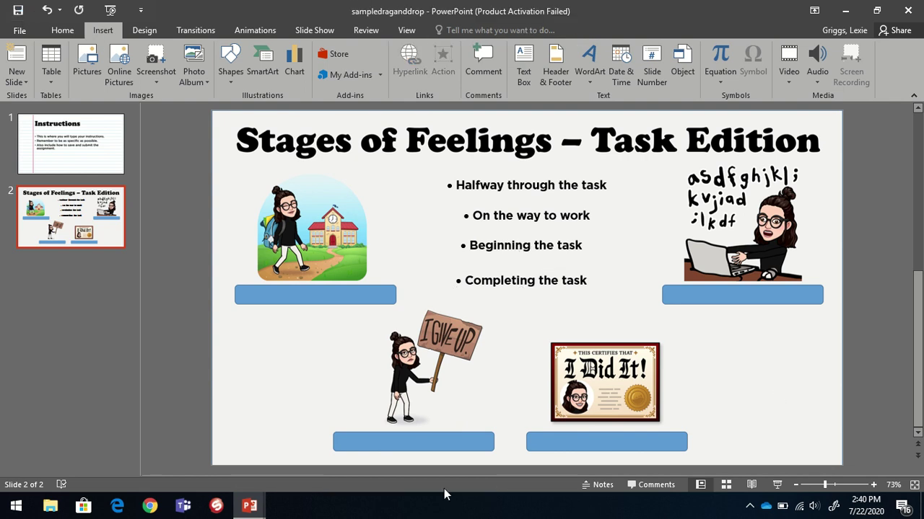
{"action": "mouse_move", "coordinate": [257, 505]}
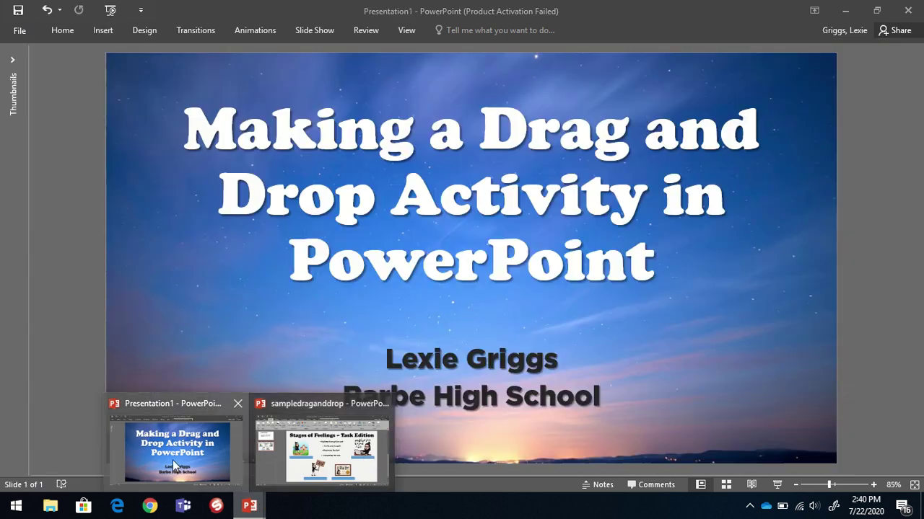
{"action": "left_click", "coordinate": [173, 460]}
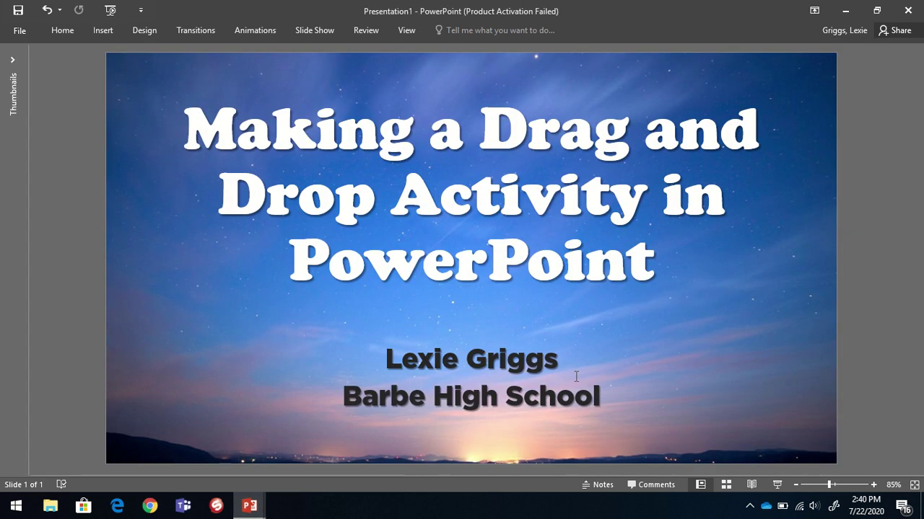